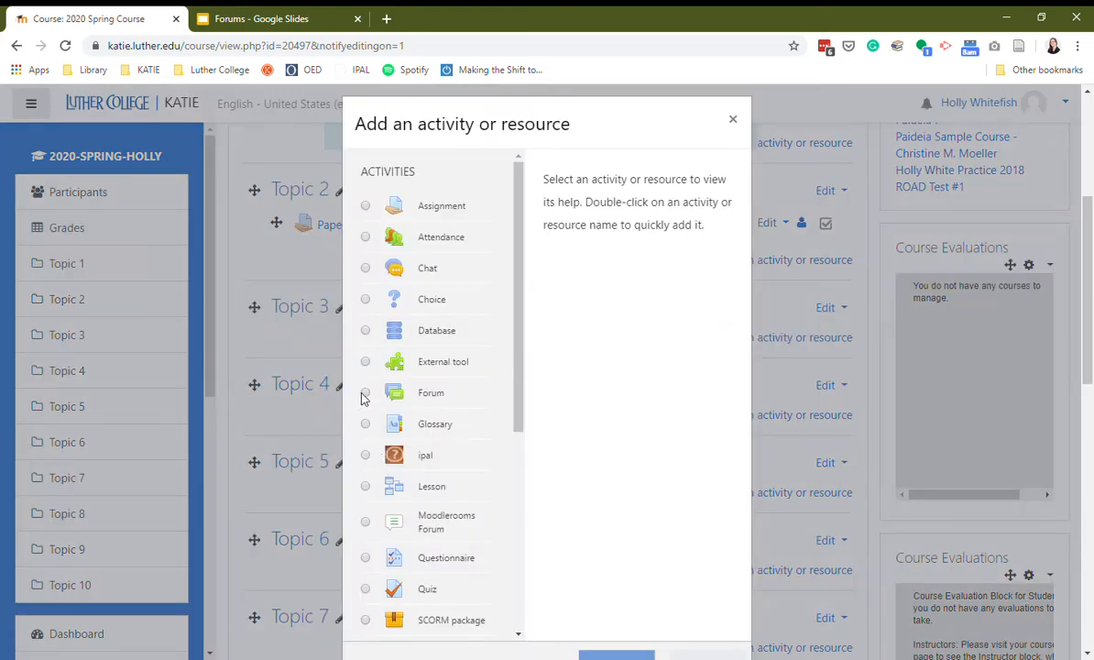
Step: Add a new Forum activity to Topic 3 of the course
left_click(365, 394)
scroll(724, 431, "down", 3)
left_click(640, 520)
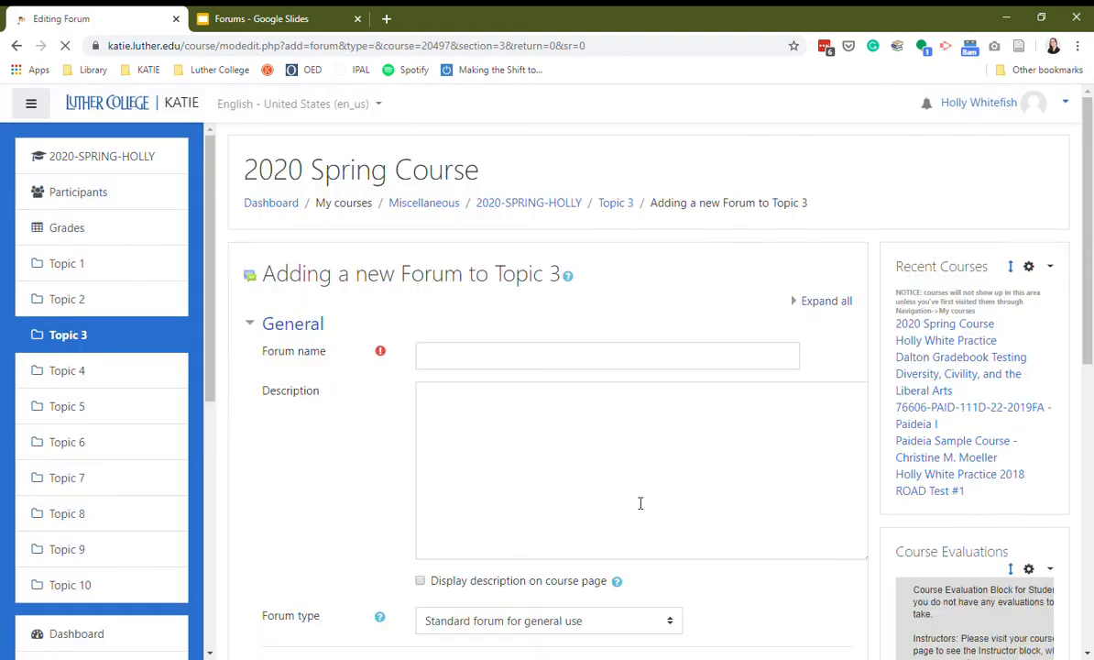
Step: Name the forum "Discussion of Morrison Reading" and enter "Instructions and requirements" as its description
left_click(547, 367)
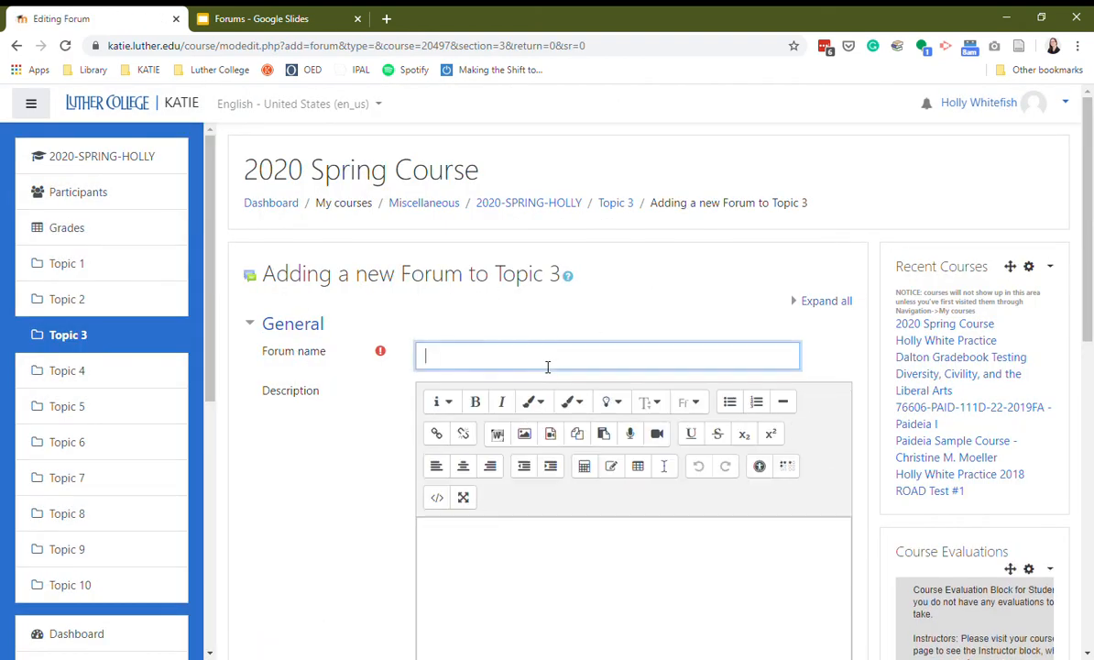
type("Discussion of Morri")
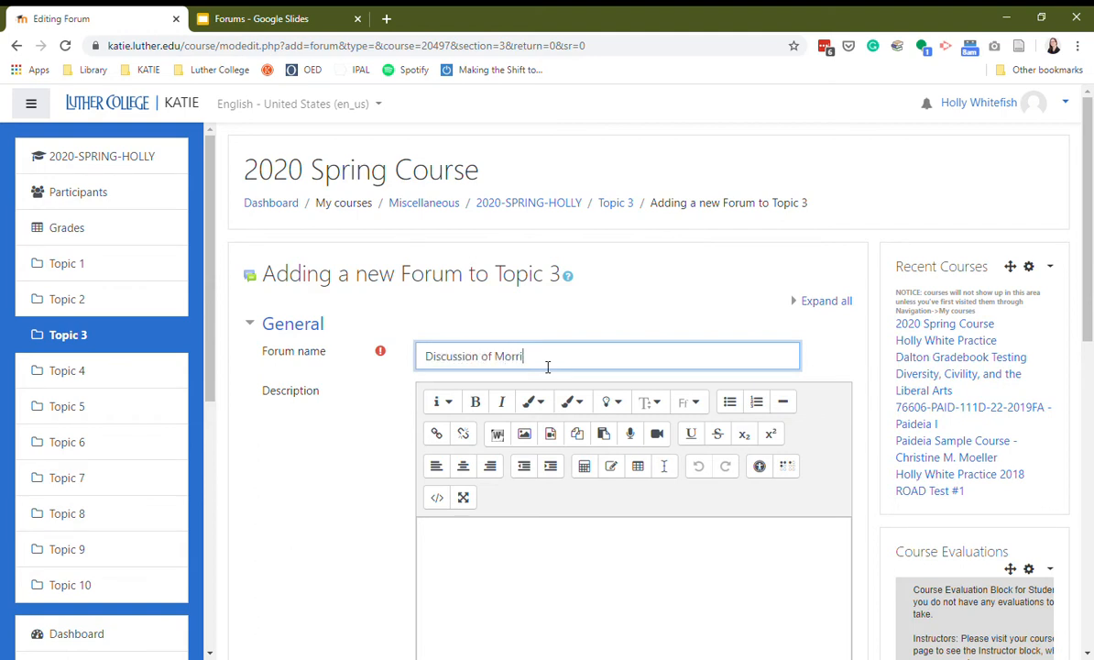
type("son Reading")
scroll(447, 500, "down", 2)
left_click(527, 426)
type("In")
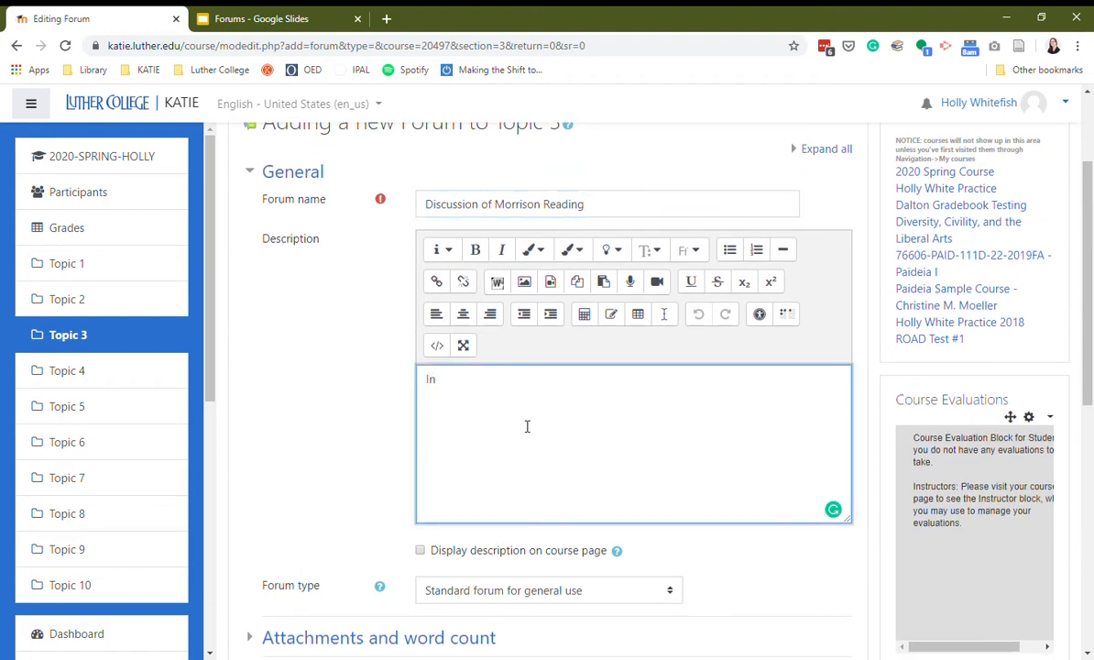
type("structions and re")
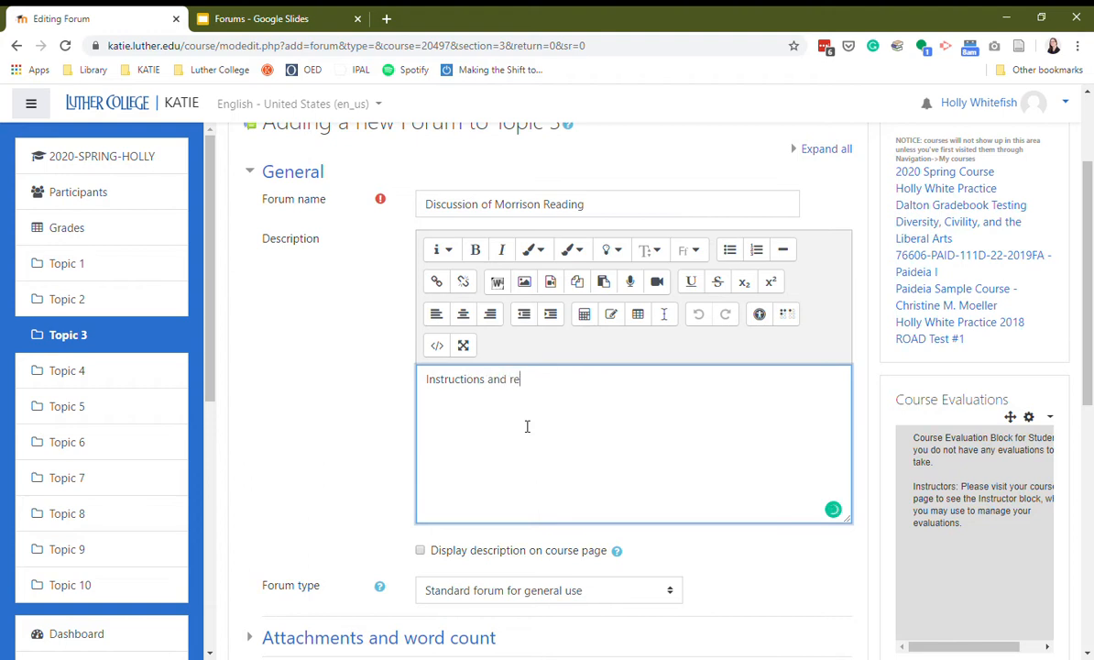
type("quirements")
Step: Consult the Forum Types slide in Google Slides, and set the forum type to Q and A forum back in Moodle
scroll(367, 404, "down", 2)
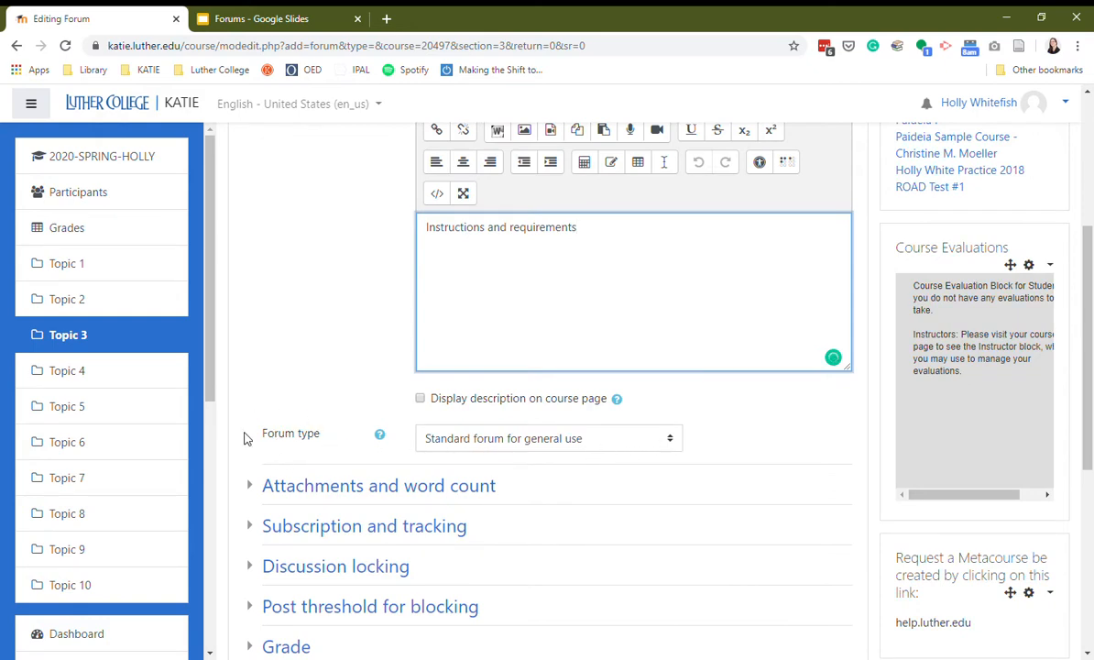
left_click(225, 12)
left_click(82, 208)
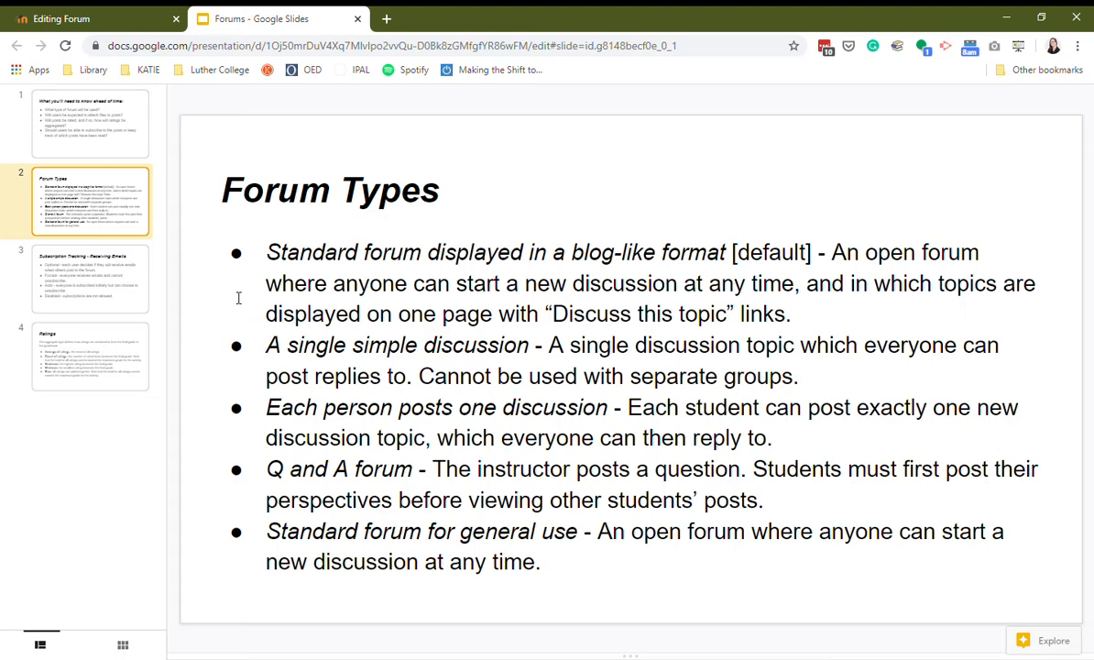
left_click(80, 17)
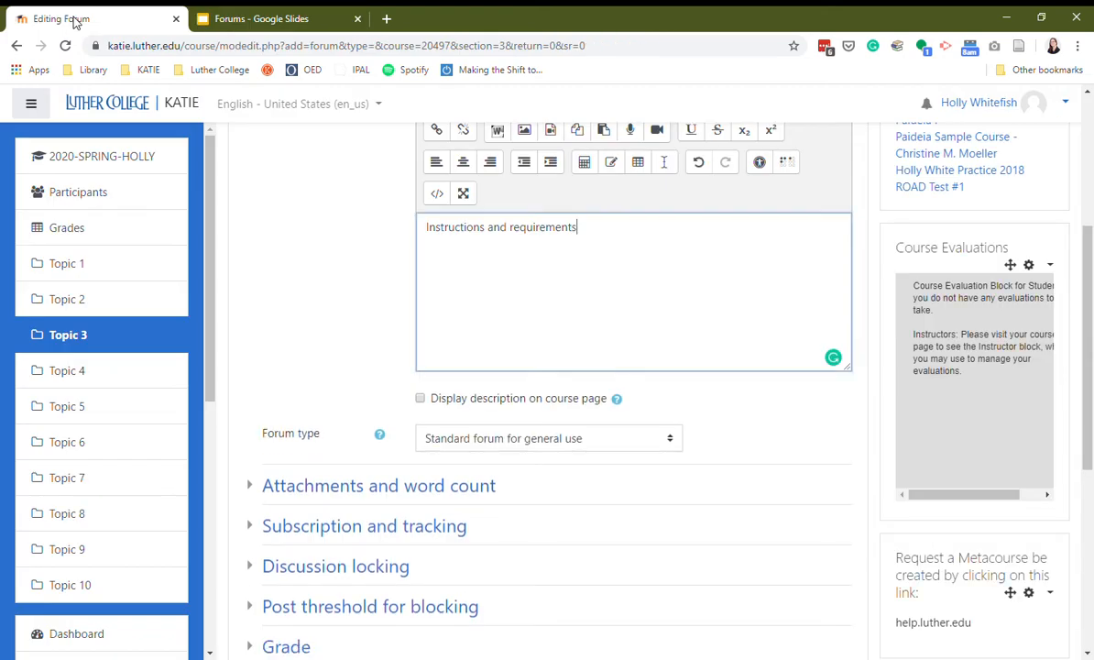
scroll(370, 388, "down", 1)
left_click(639, 288)
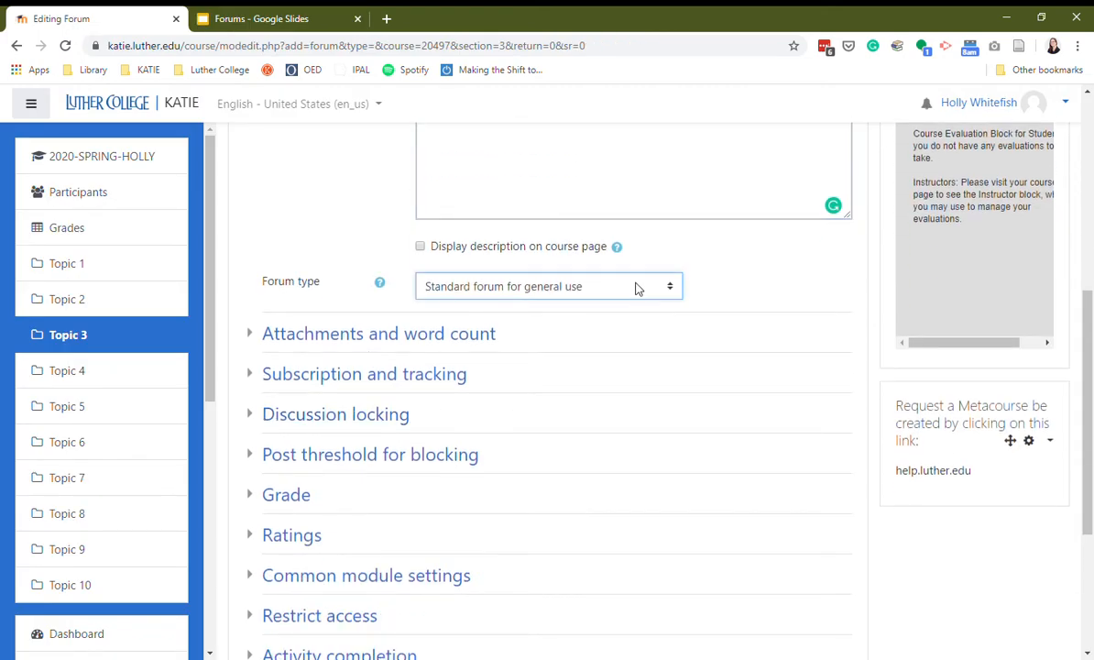
left_click(495, 344)
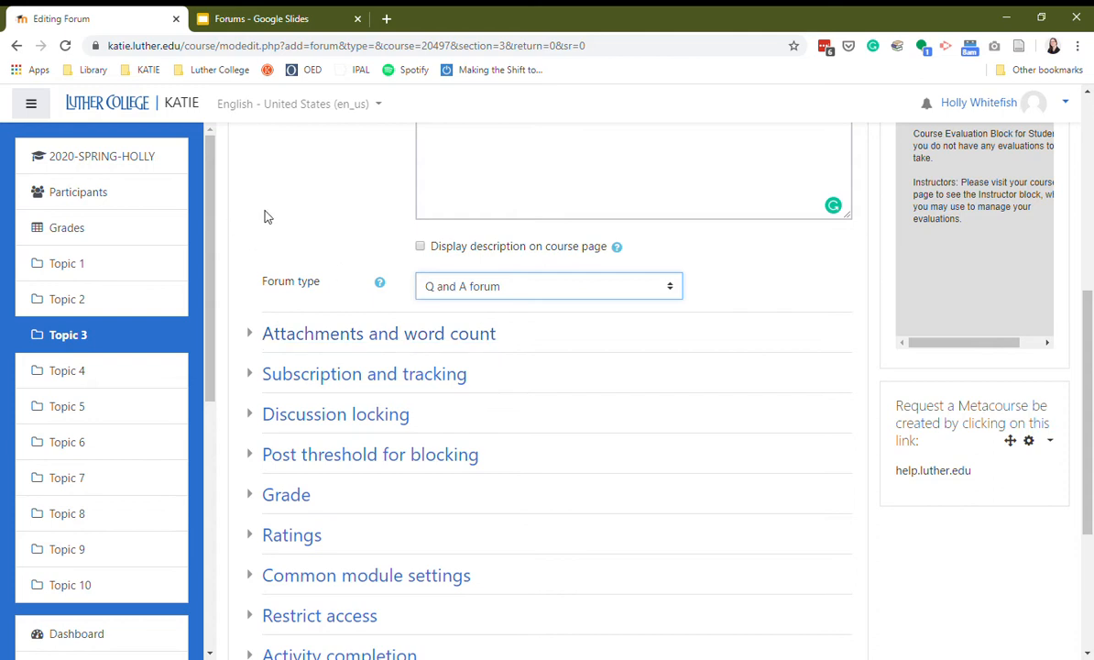
Step: Set the forum's maximum number of attachments to 0 and set the word count display to Yes
left_click(250, 334)
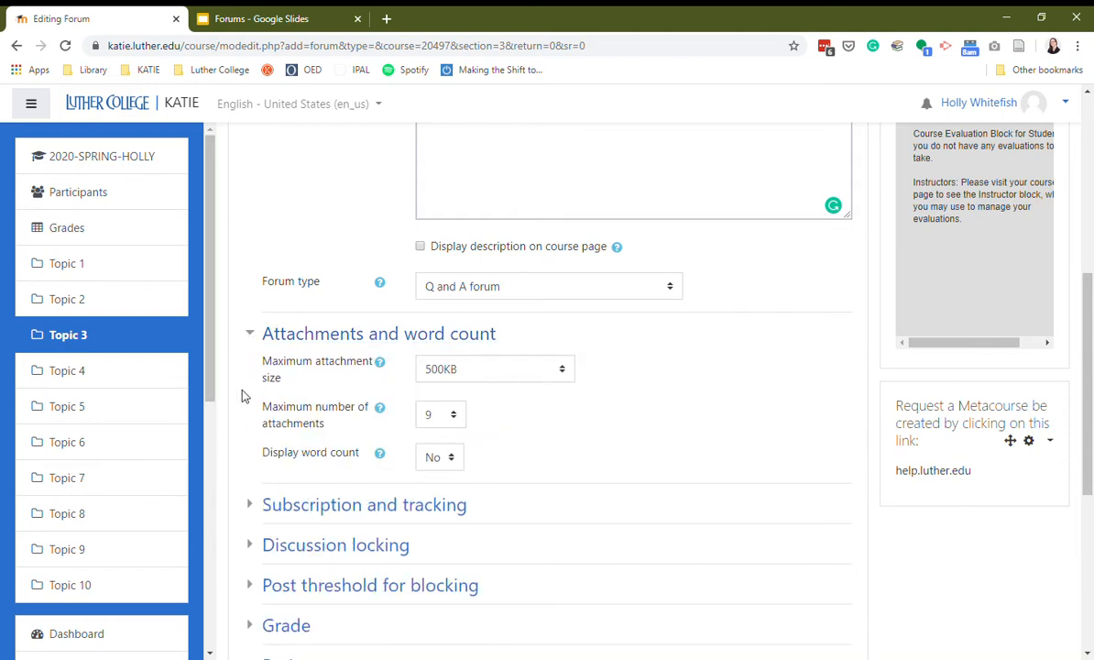
scroll(243, 395, "down", 1)
left_click(443, 339)
left_click(439, 363)
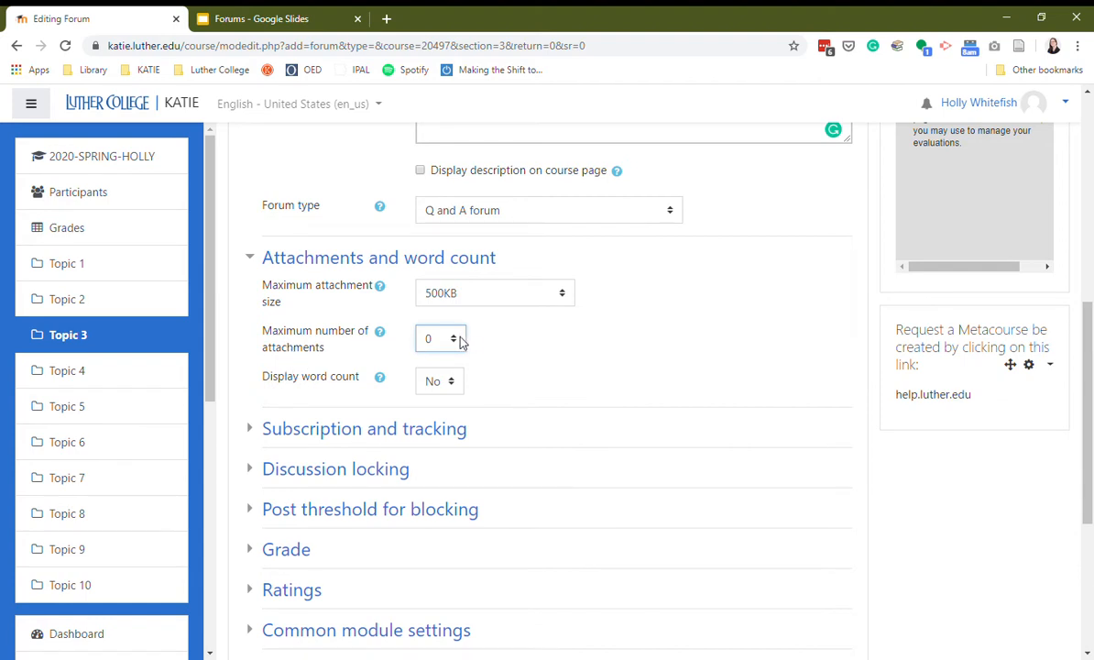
left_click(431, 381)
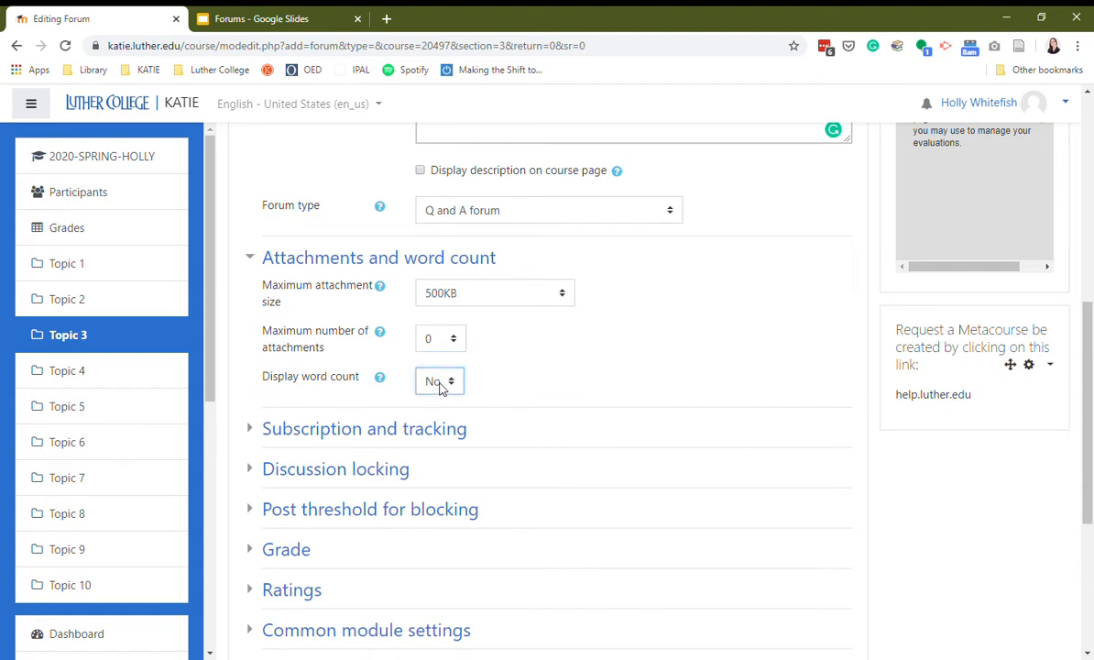
left_click(443, 420)
Step: Expand the Subscription and tracking settings and compare the subscription modes with the Subscription Tracking slide in Google Slides
left_click(256, 427)
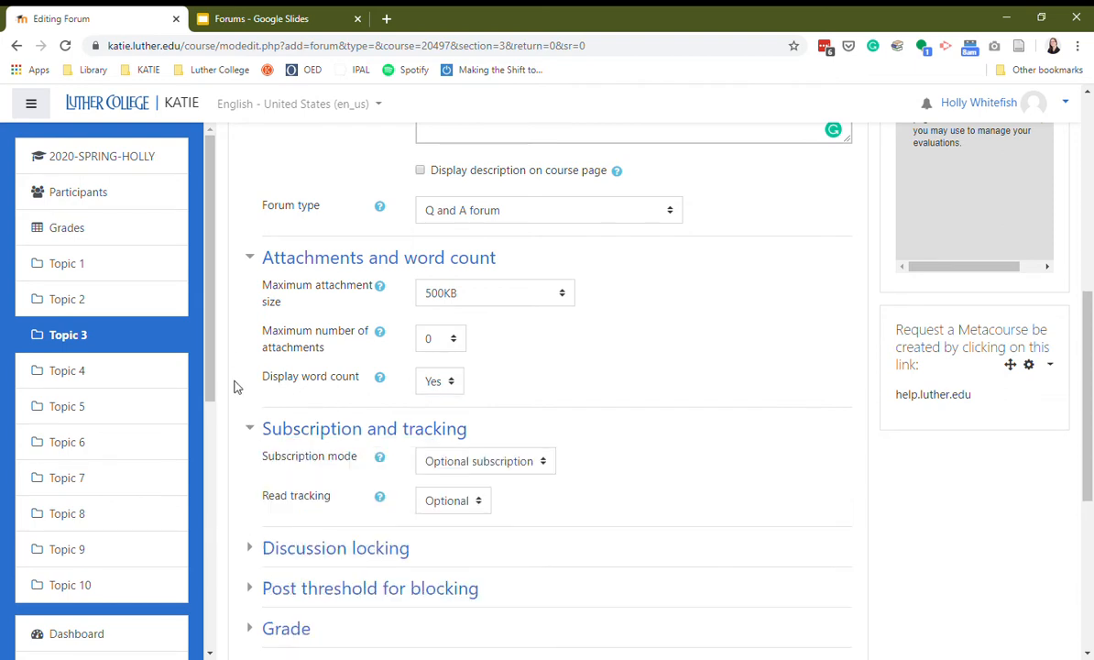
scroll(234, 352, "down", 3)
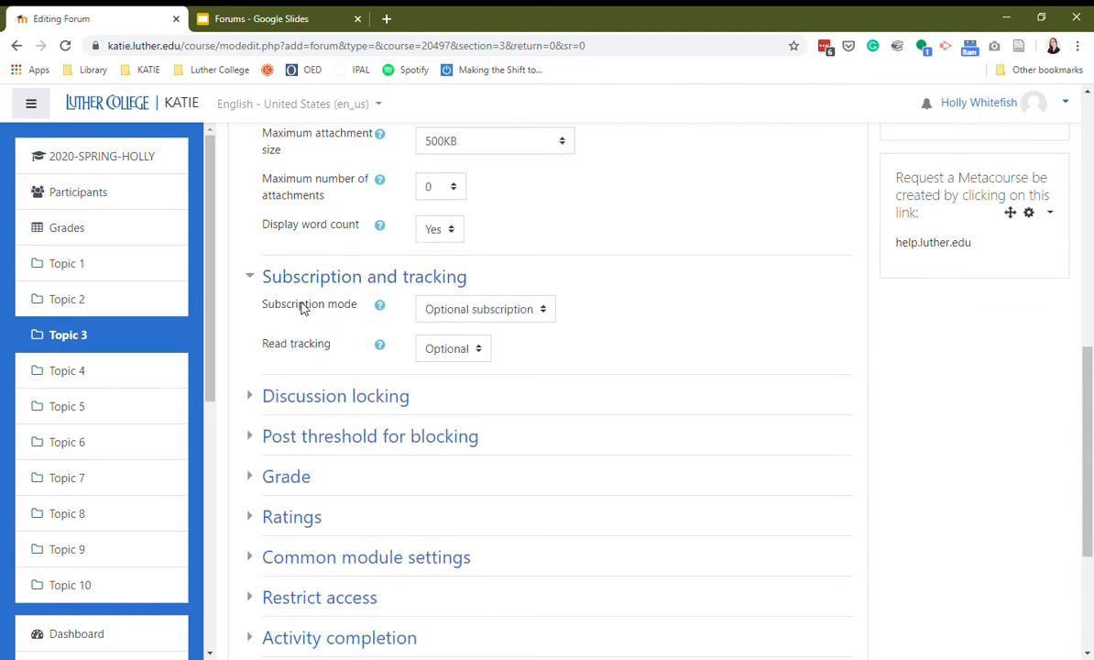
left_click(263, 15)
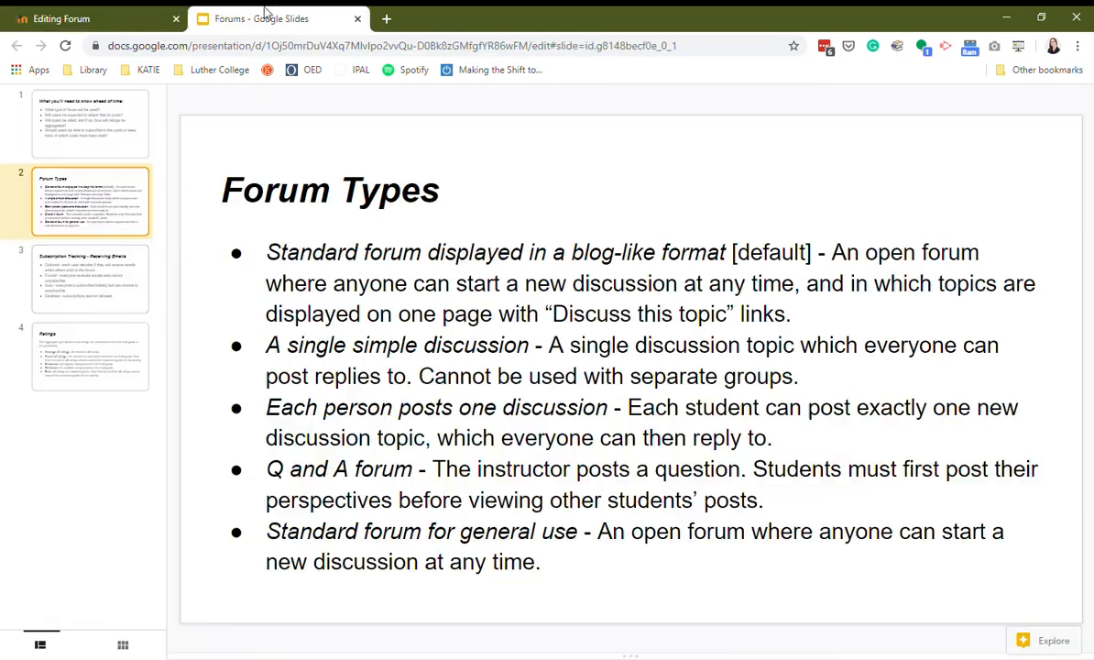
left_click(114, 264)
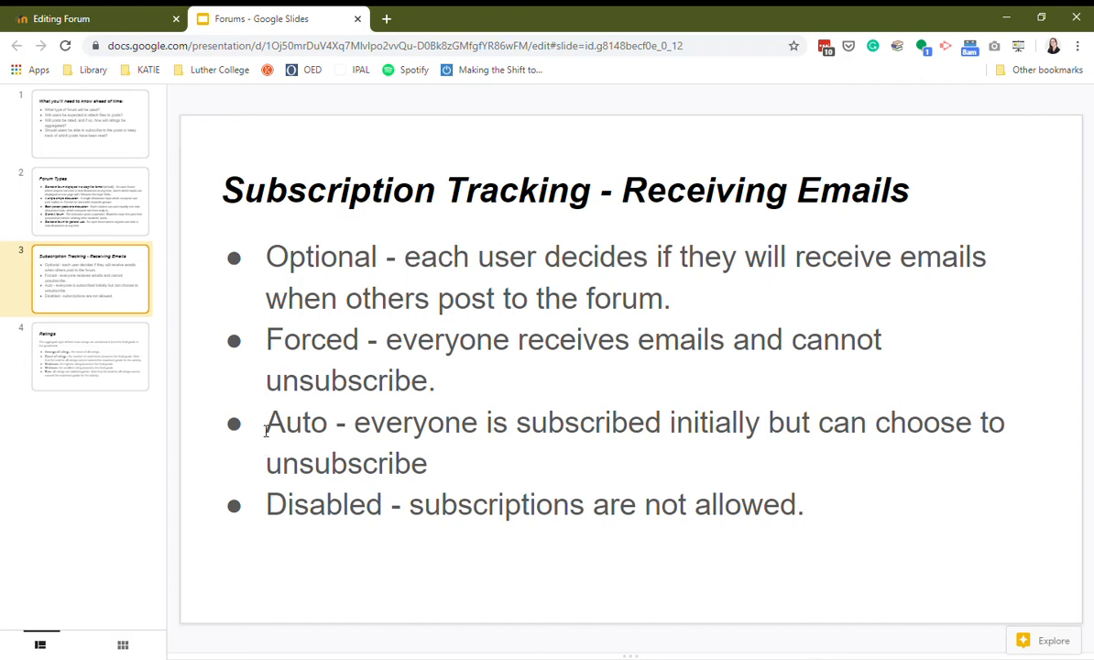
left_click(80, 20)
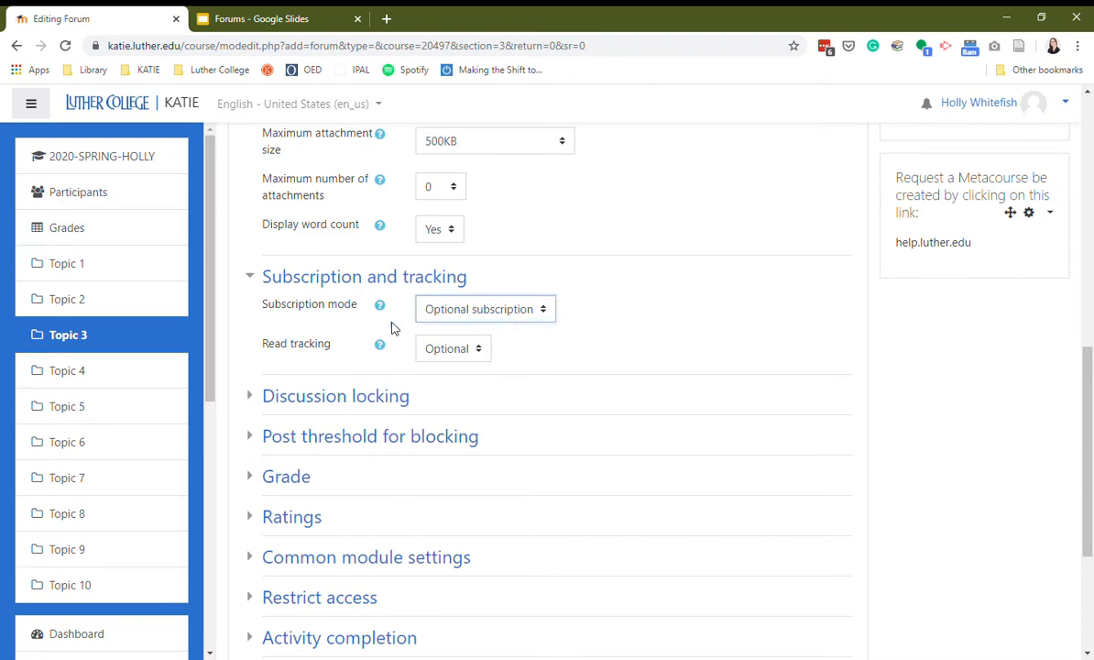
Step: Expand the forum's Ratings settings and review the aggregate type explanations on the Ratings slide in Google Slides
scroll(276, 334, "down", 2)
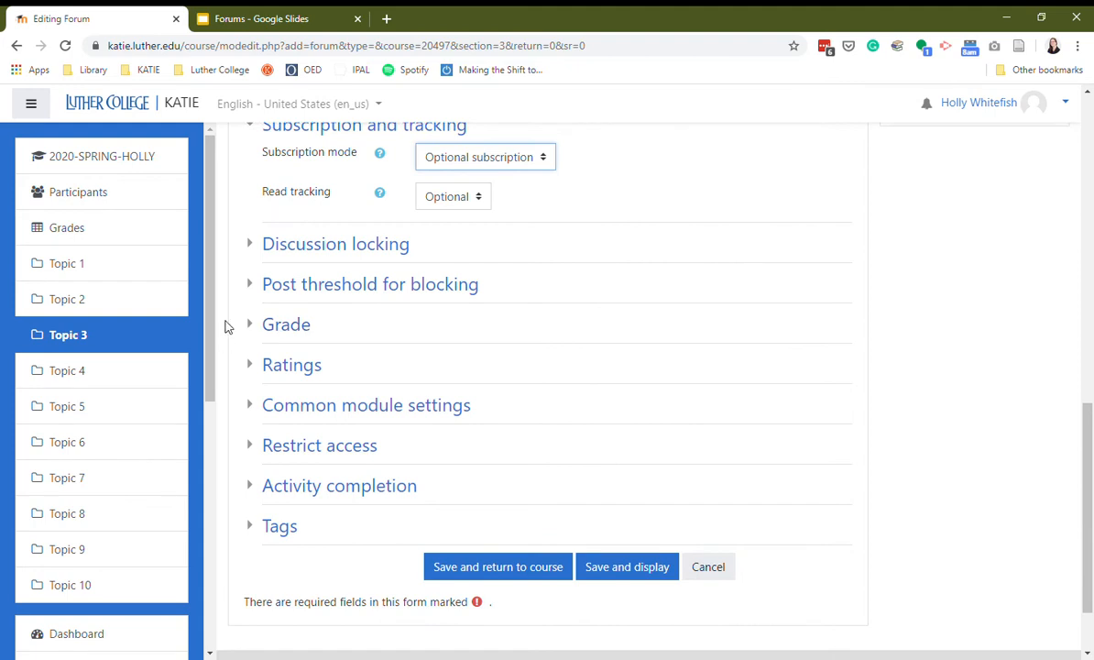
scroll(229, 328, "down", 1)
left_click(251, 288)
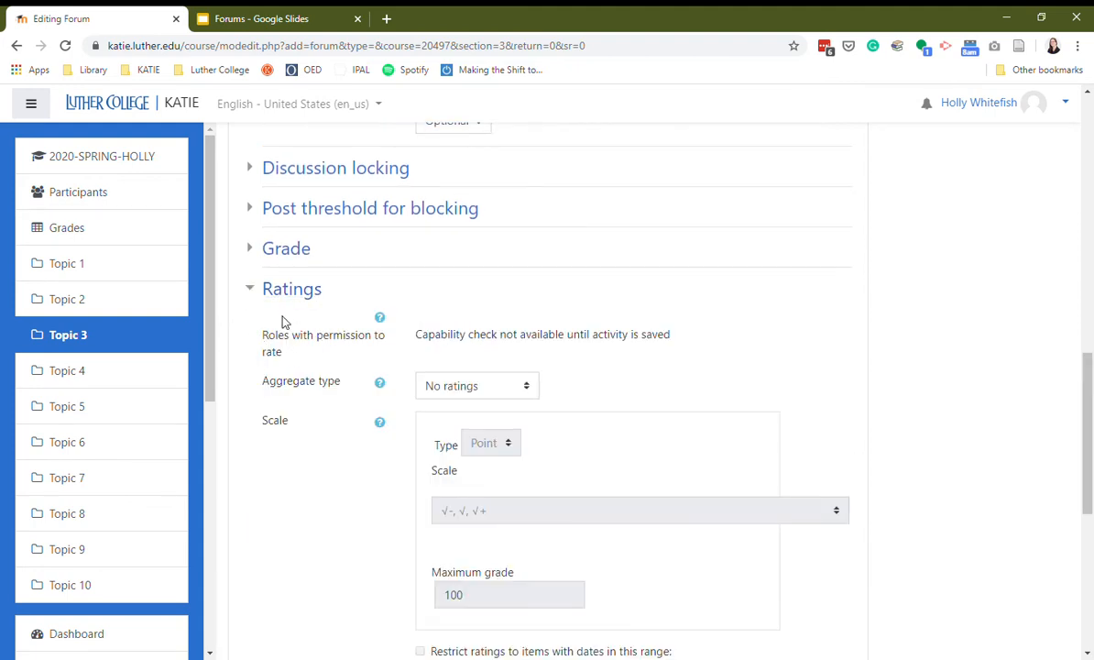
left_click(274, 16)
left_click(92, 353)
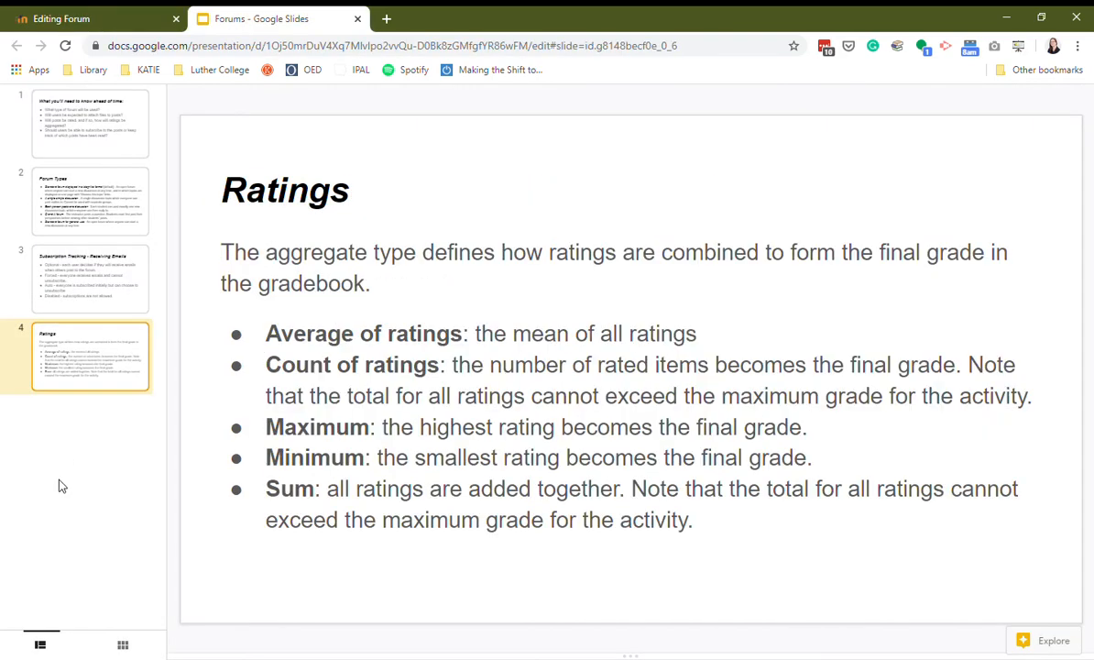
left_click(87, 17)
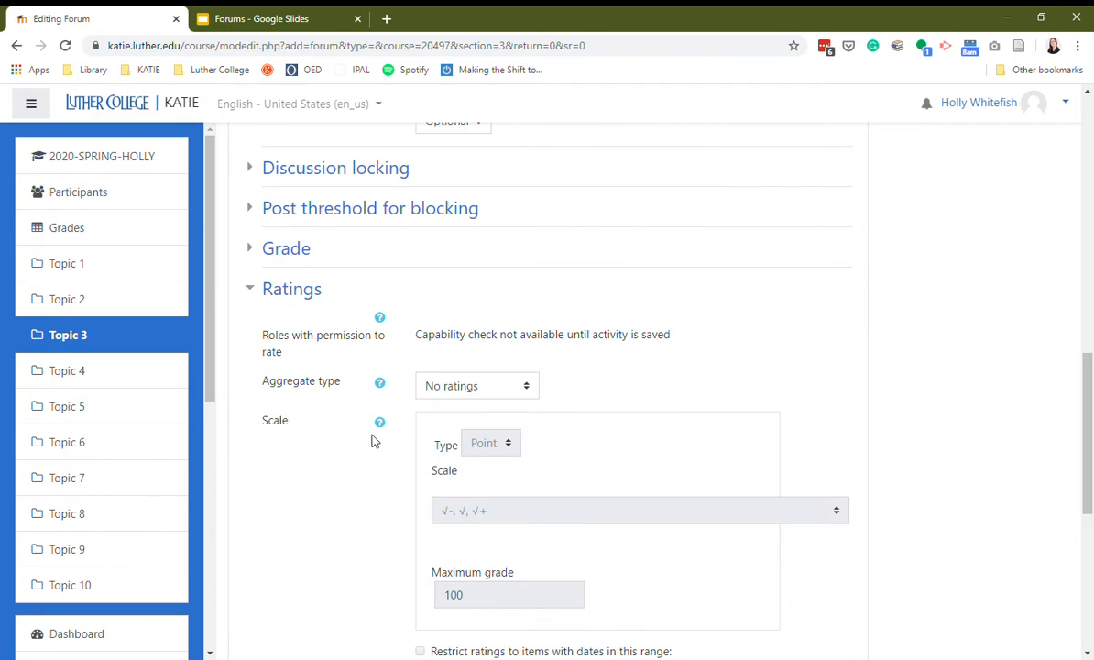
scroll(305, 472, "down", 1)
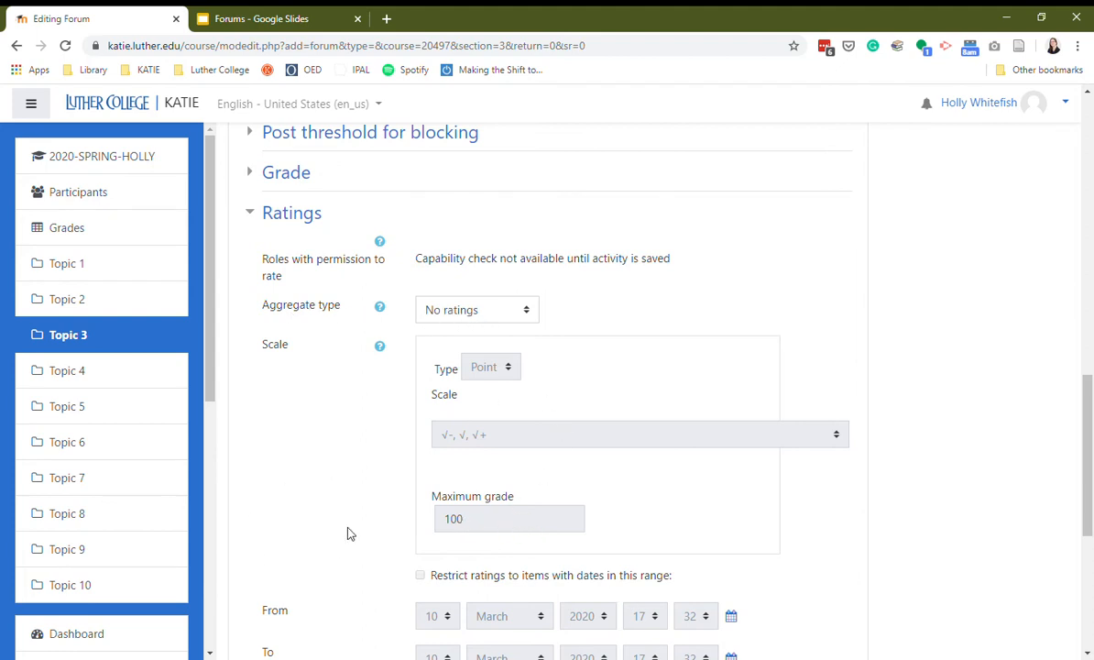
scroll(346, 532, "up", 1)
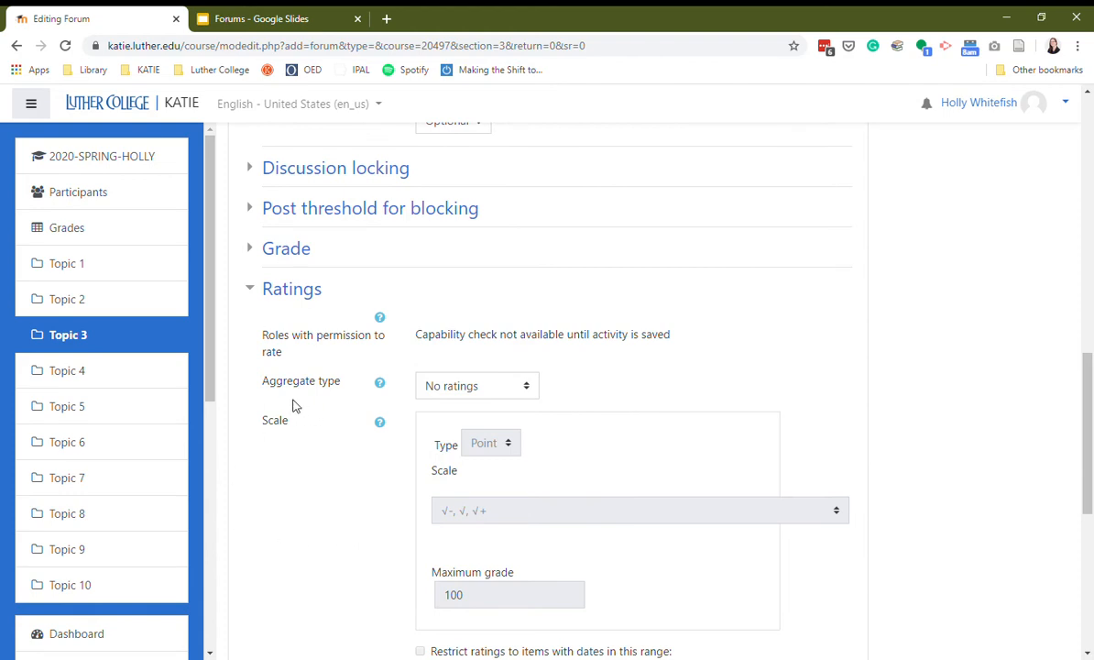
left_click(274, 18)
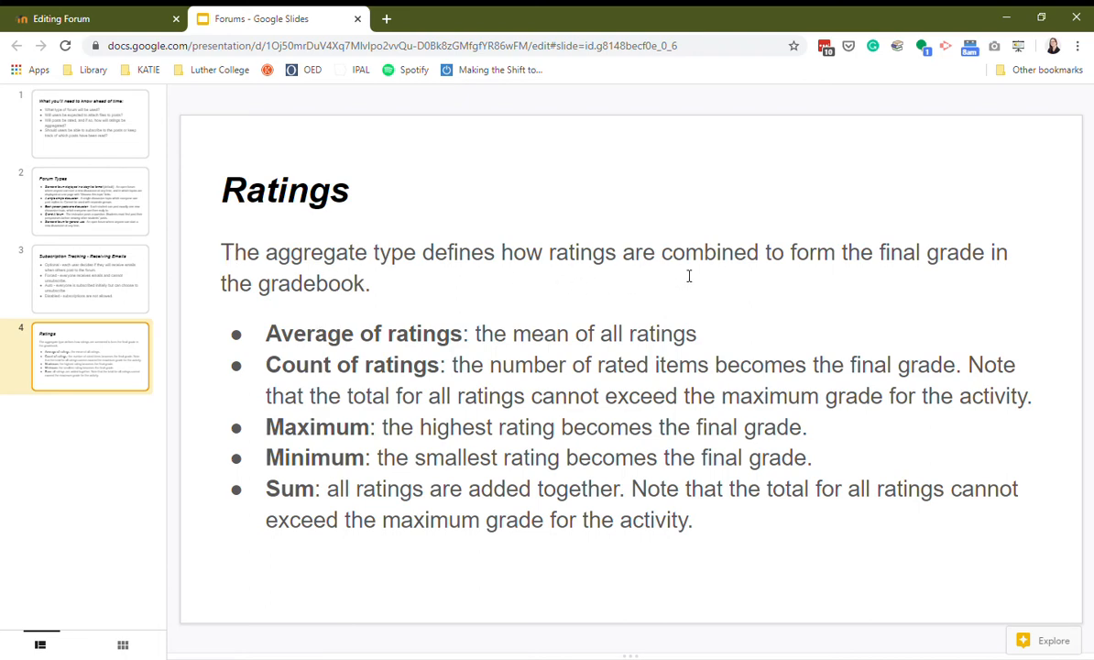
left_click_drag(265, 334, 463, 335)
left_click(601, 328)
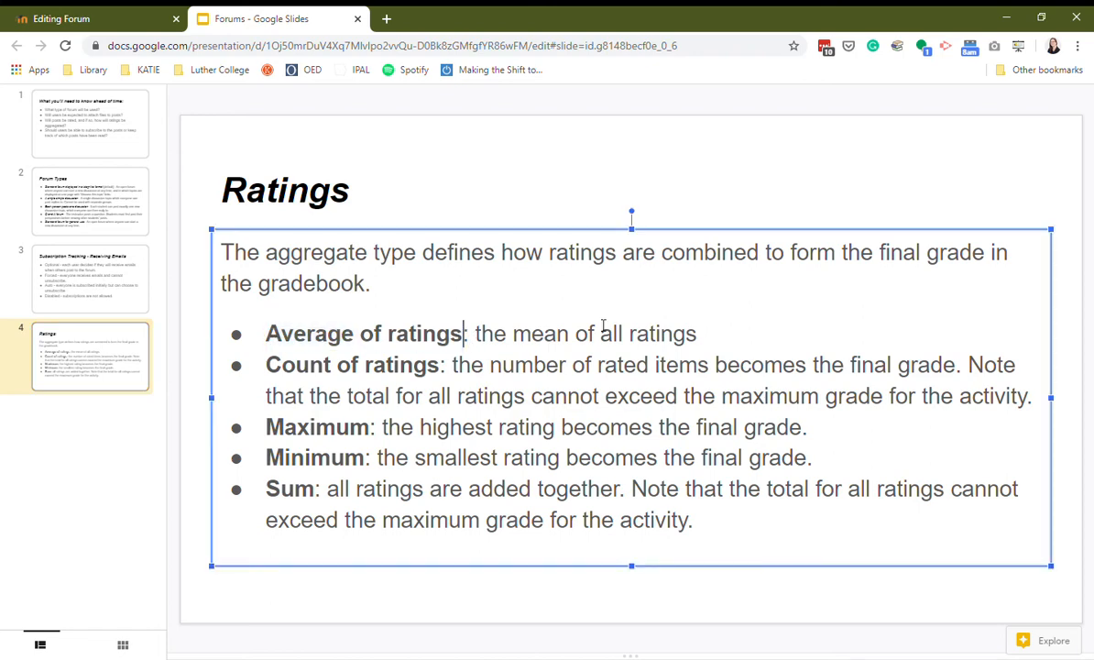
left_click(552, 167)
left_click(562, 126)
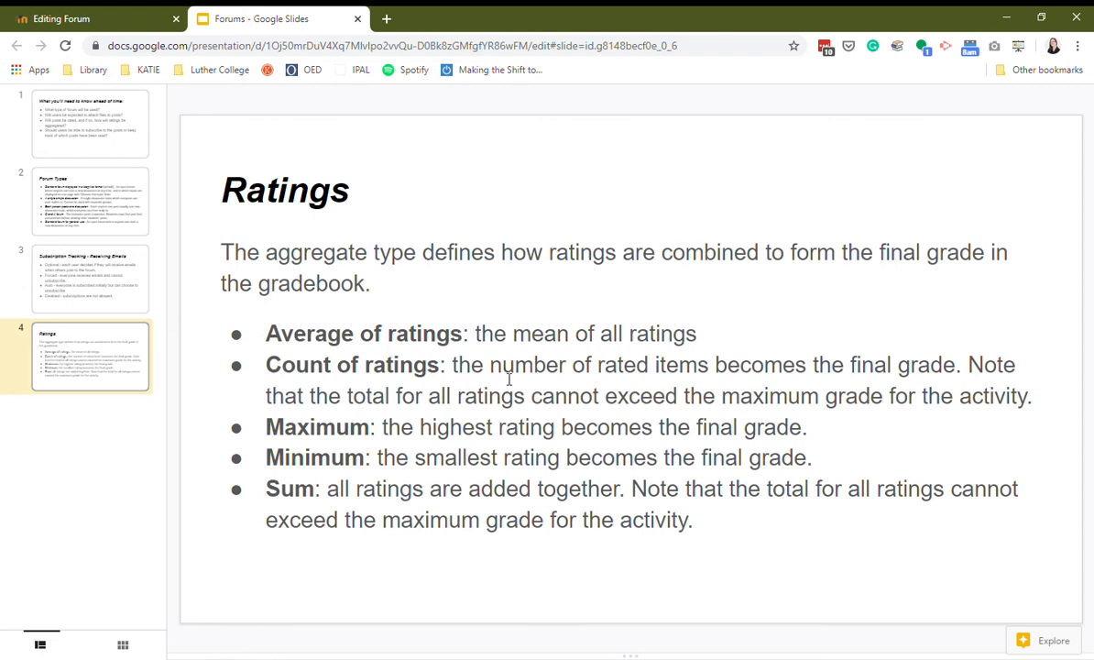
Step: Back in Moodle, set the ratings aggregate type to Average of ratings with a maximum grade of 5
left_click(55, 18)
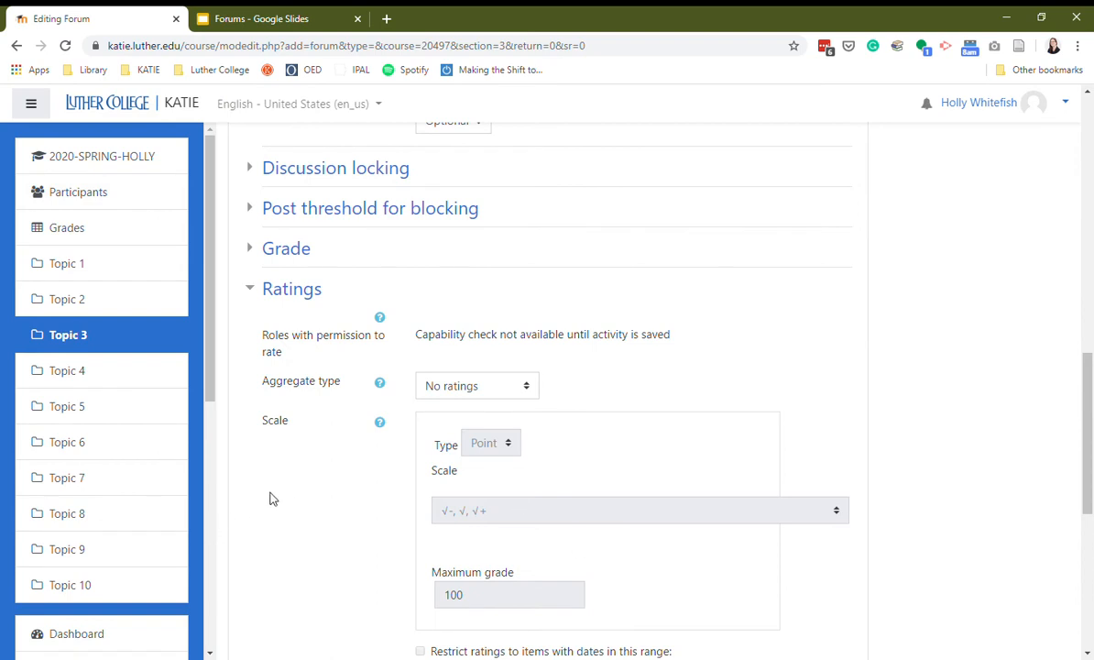
scroll(275, 459, "down", 1)
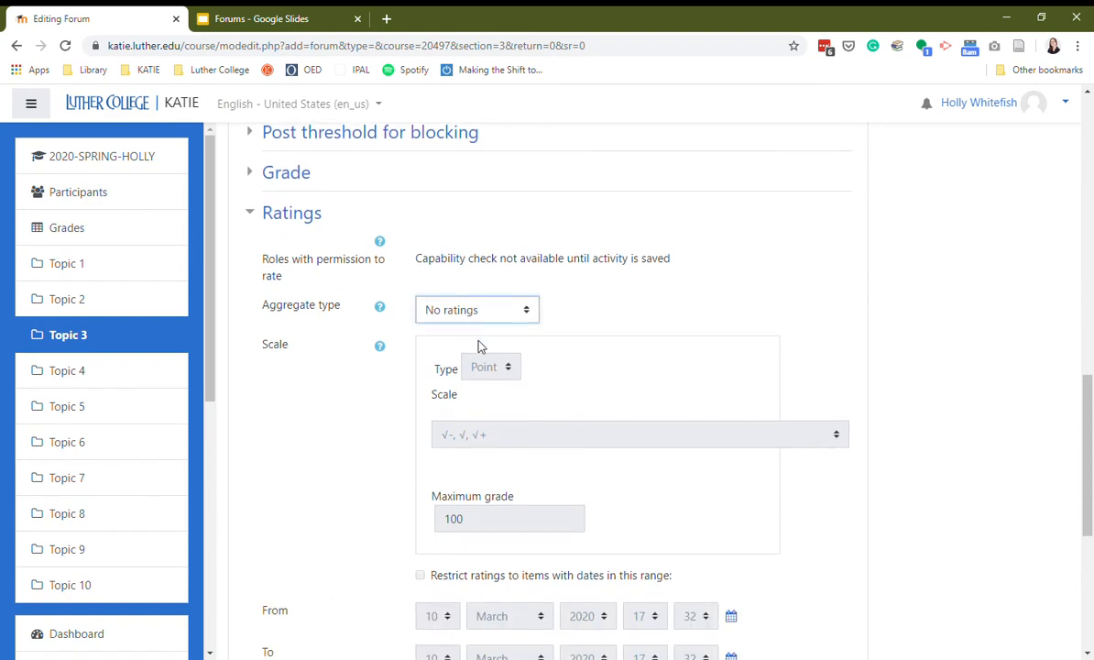
left_click(447, 371)
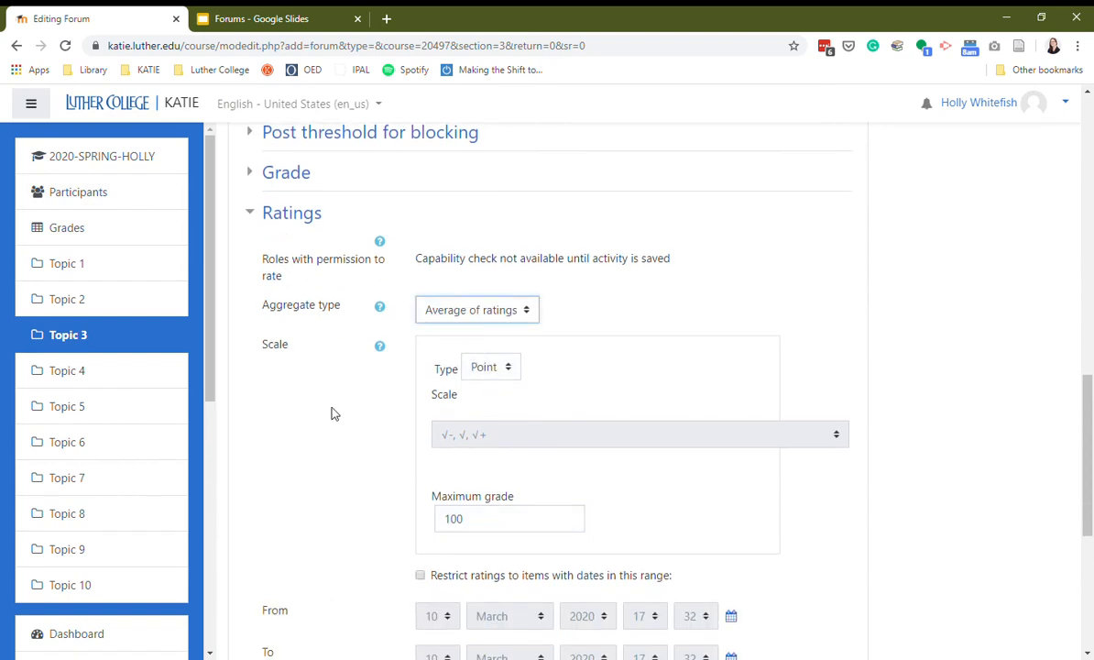
scroll(331, 414, "down", 2)
double_click(486, 374)
type("5")
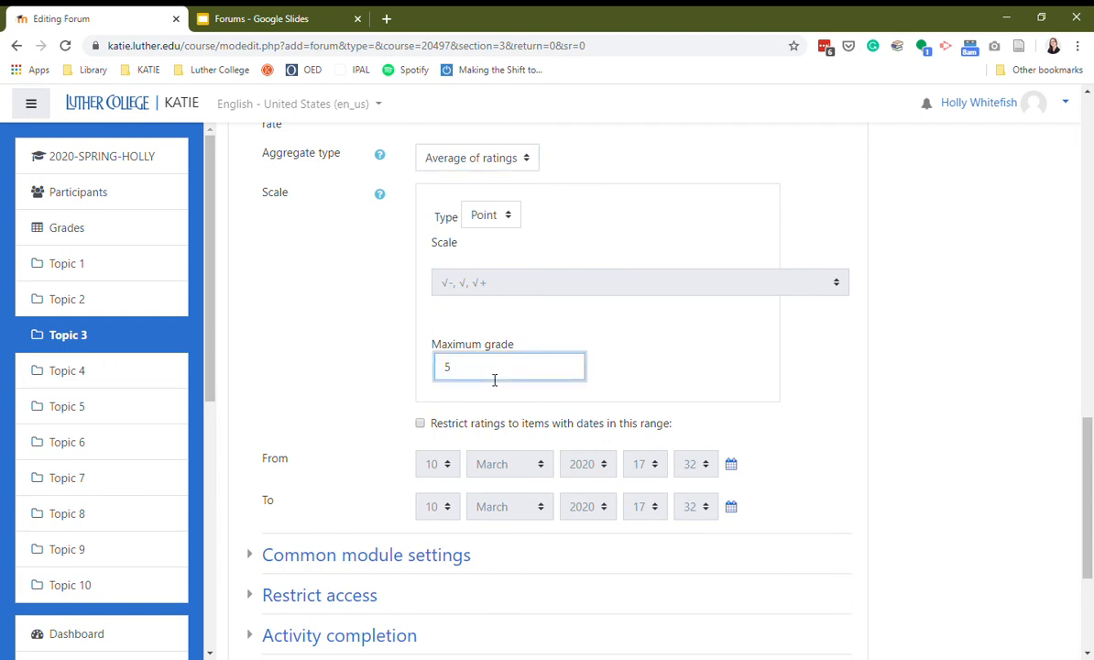
Step: Restrict ratings to items within a date range ending 18 March 2020, and save and display the forum
scroll(383, 349, "down", 2)
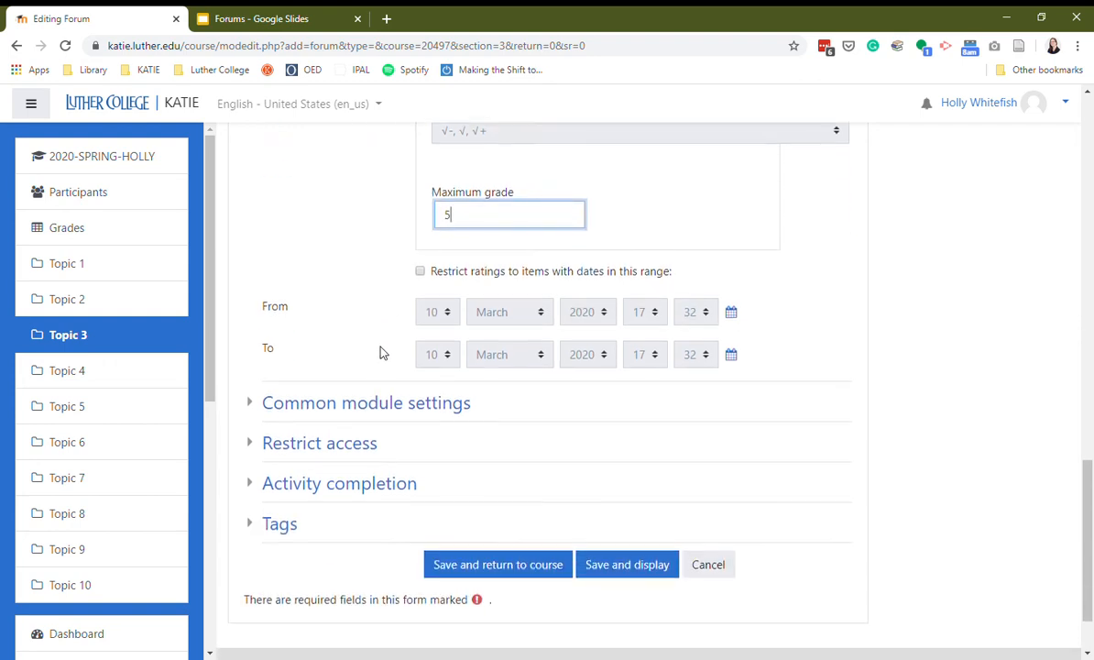
left_click(420, 272)
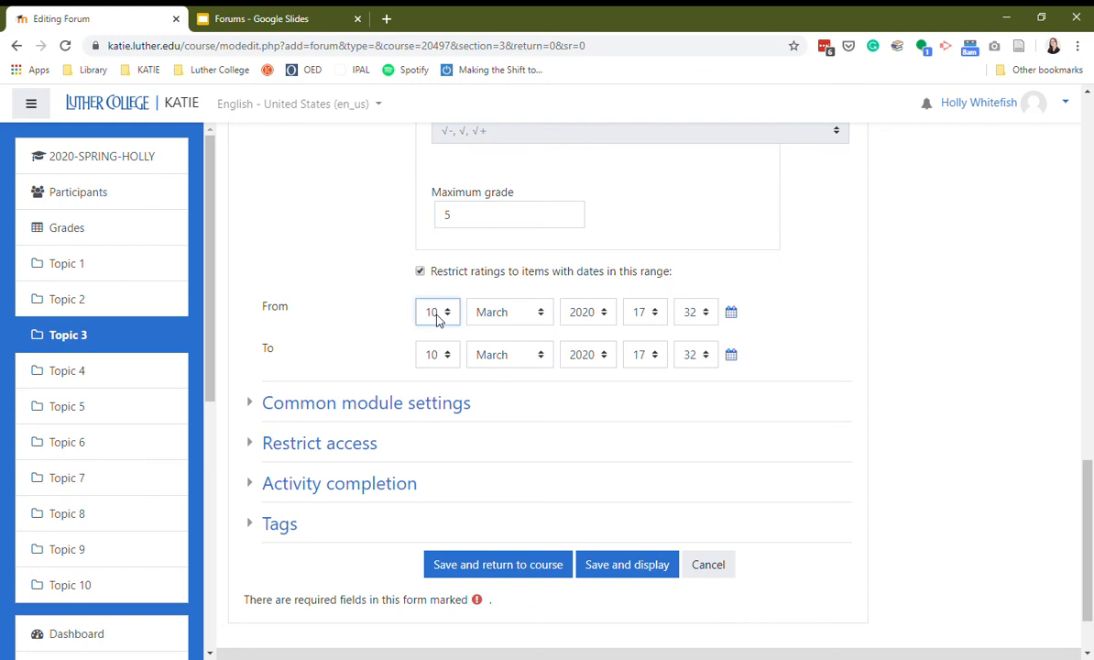
left_click(446, 356)
type("18")
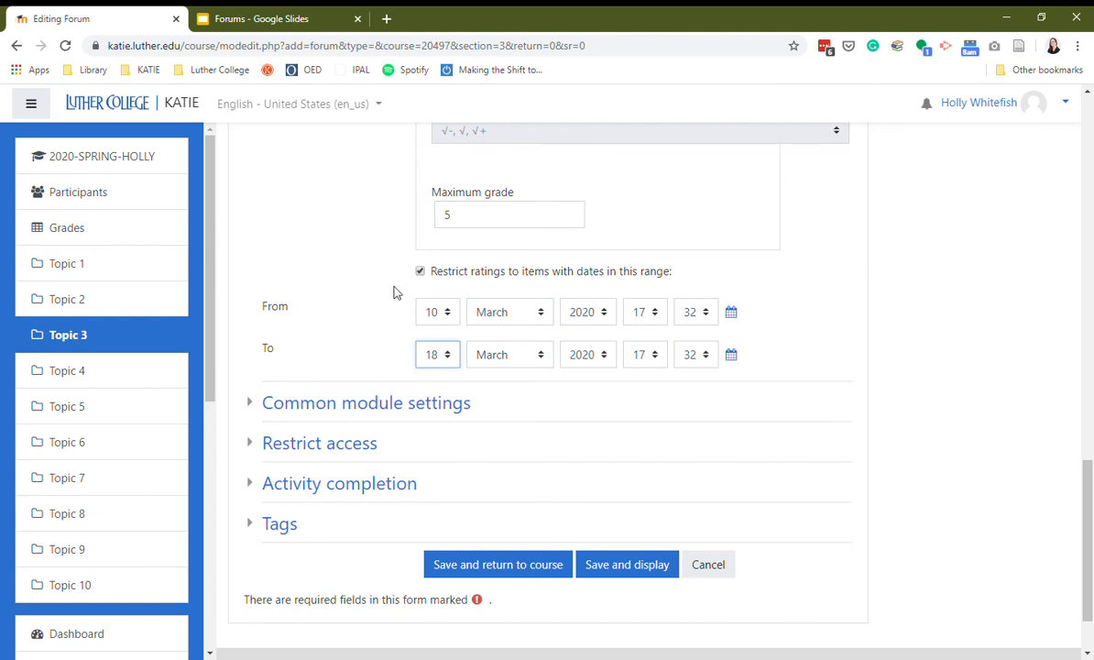
left_click(629, 567)
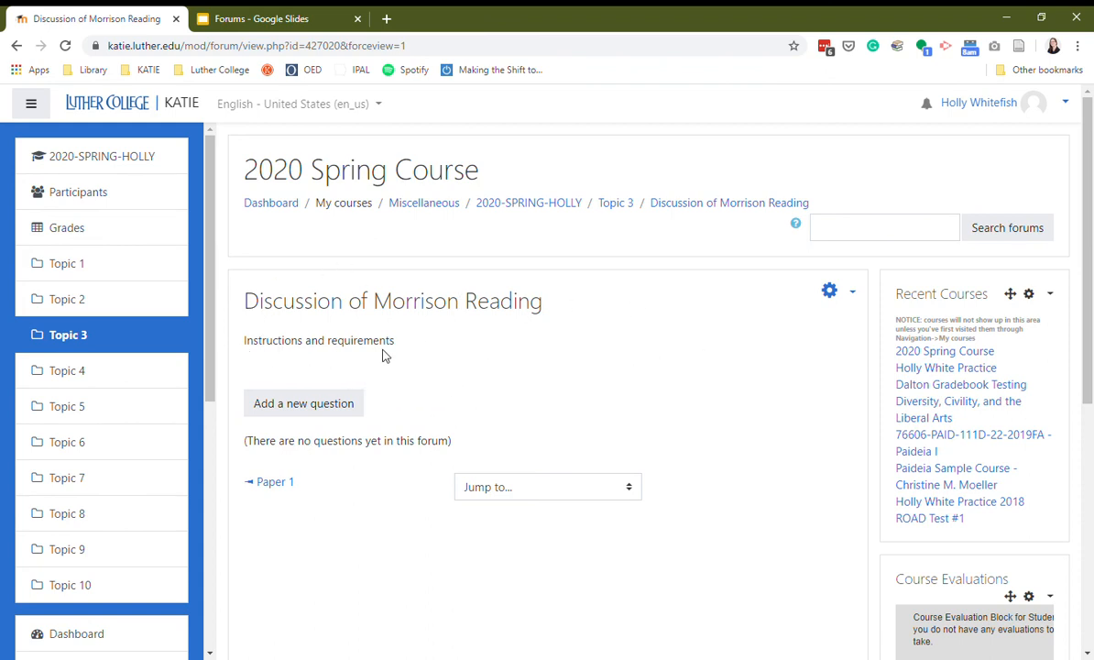
Step: Start a new question in the Discussion of Morrison Reading forum with the subject "Thoughts on the reading"
scroll(392, 359, "down", 1)
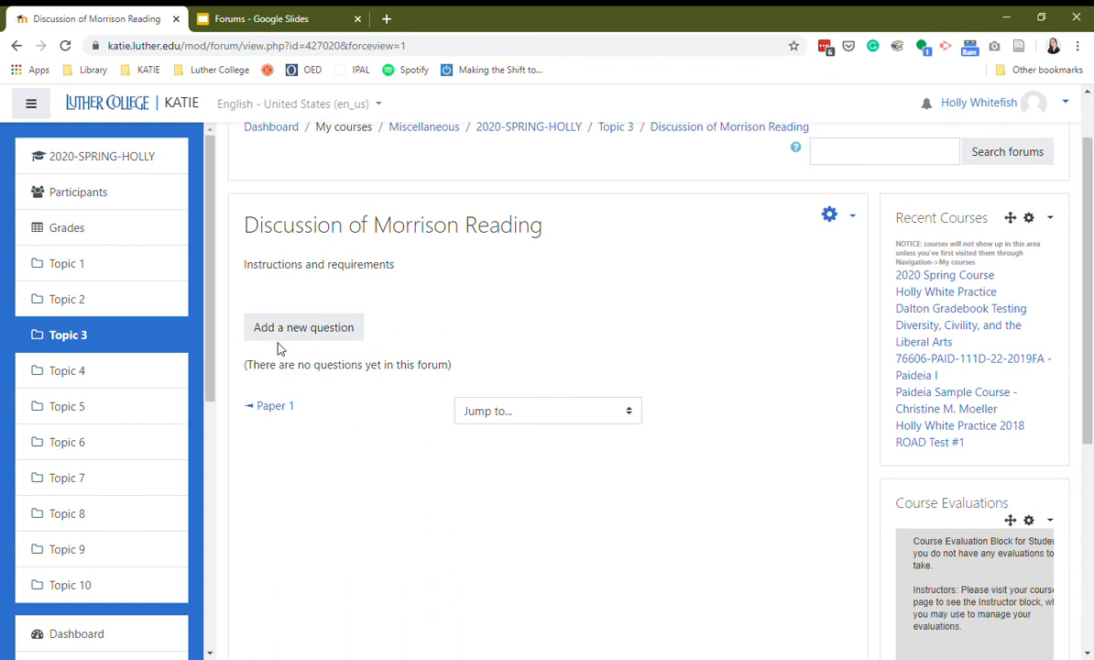
left_click(293, 335)
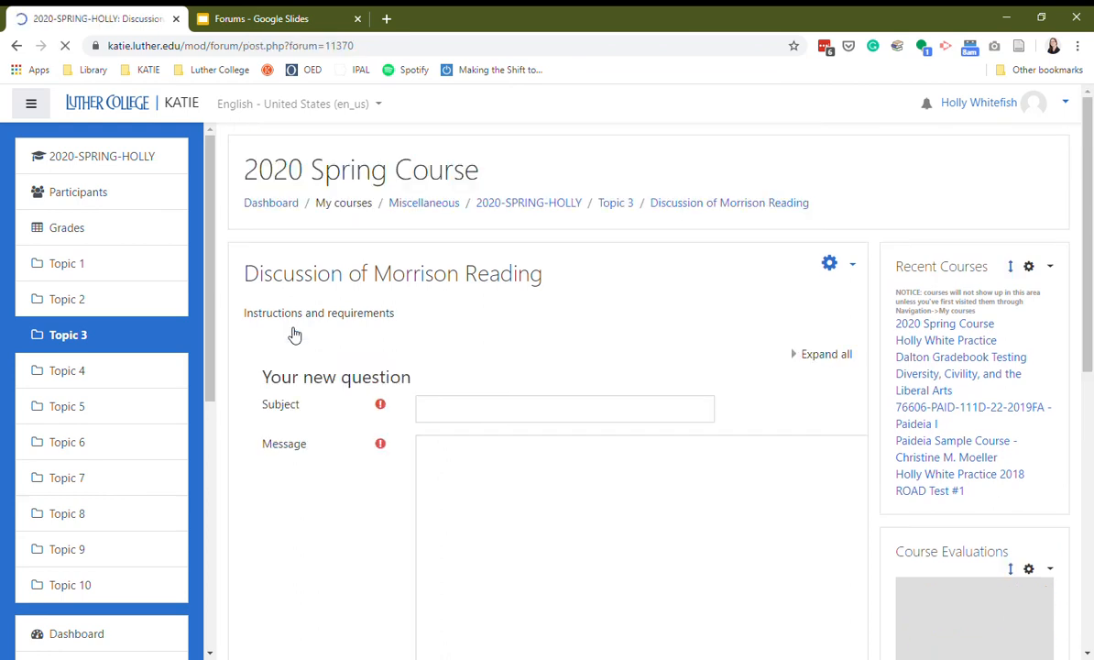
scroll(256, 464, "down", 2)
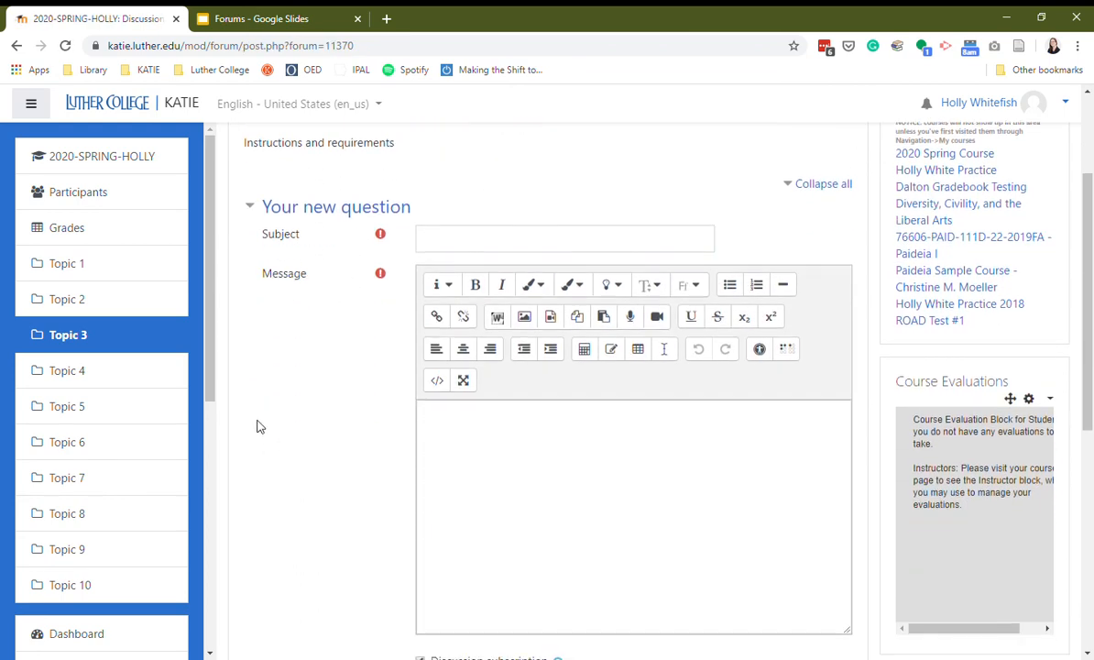
scroll(257, 425, "down", 1)
left_click(521, 188)
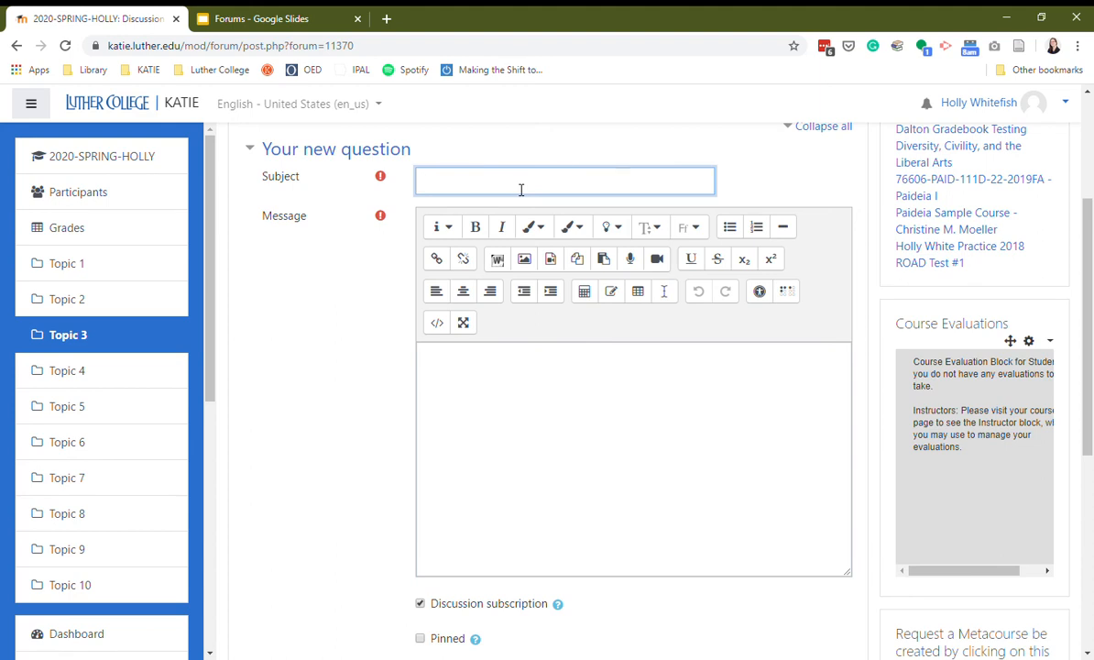
type("Thoughts on the reading")
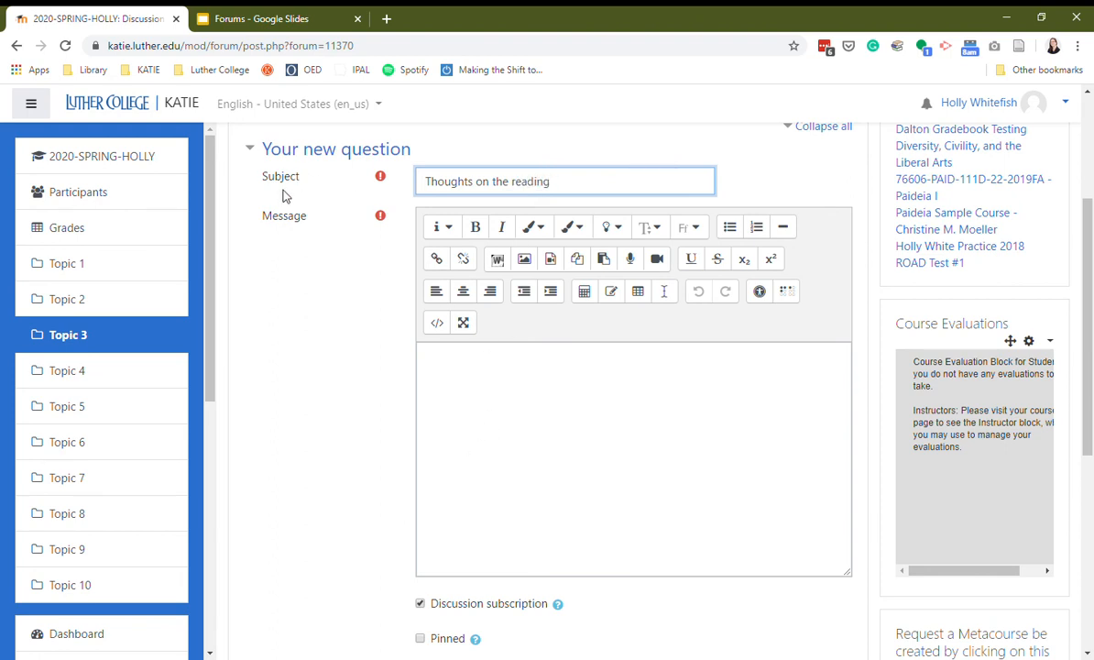
Step: Write the question's message as "List 5 reflections you have from the reading."
left_click(530, 400)
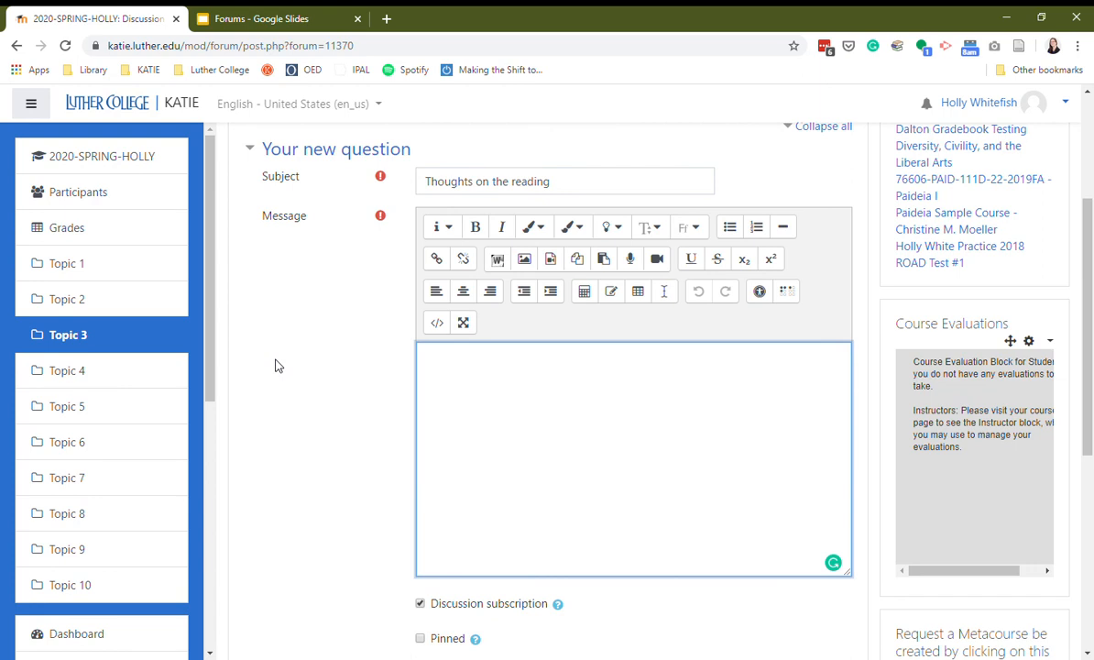
type("List 5 reflections")
scroll(275, 365, "down", 2)
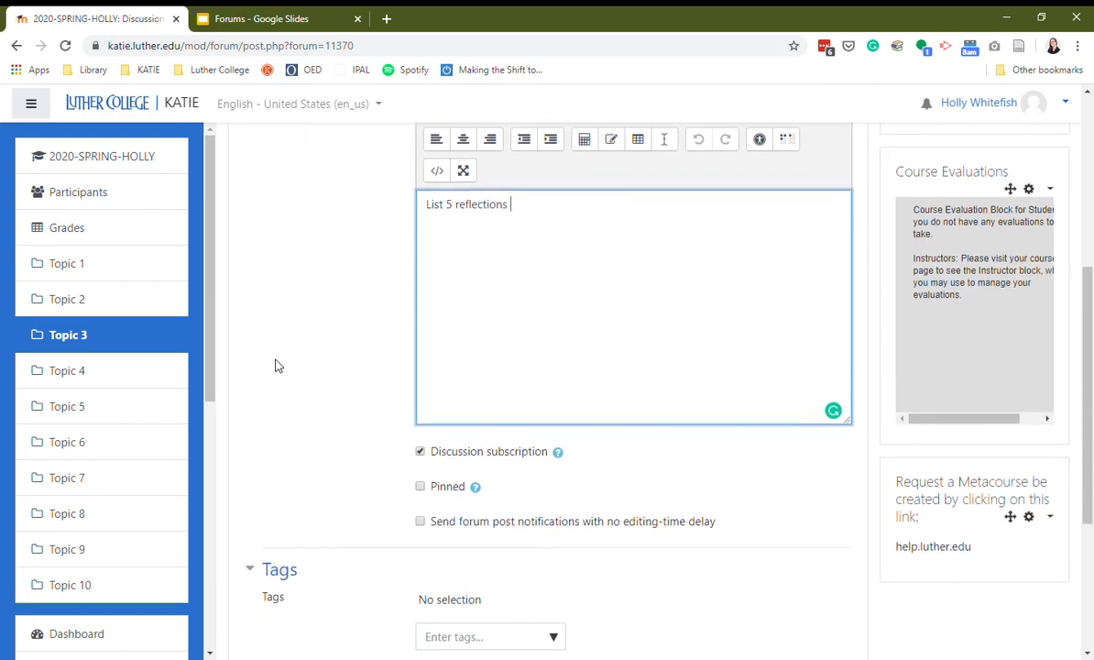
type("you have from the reading.")
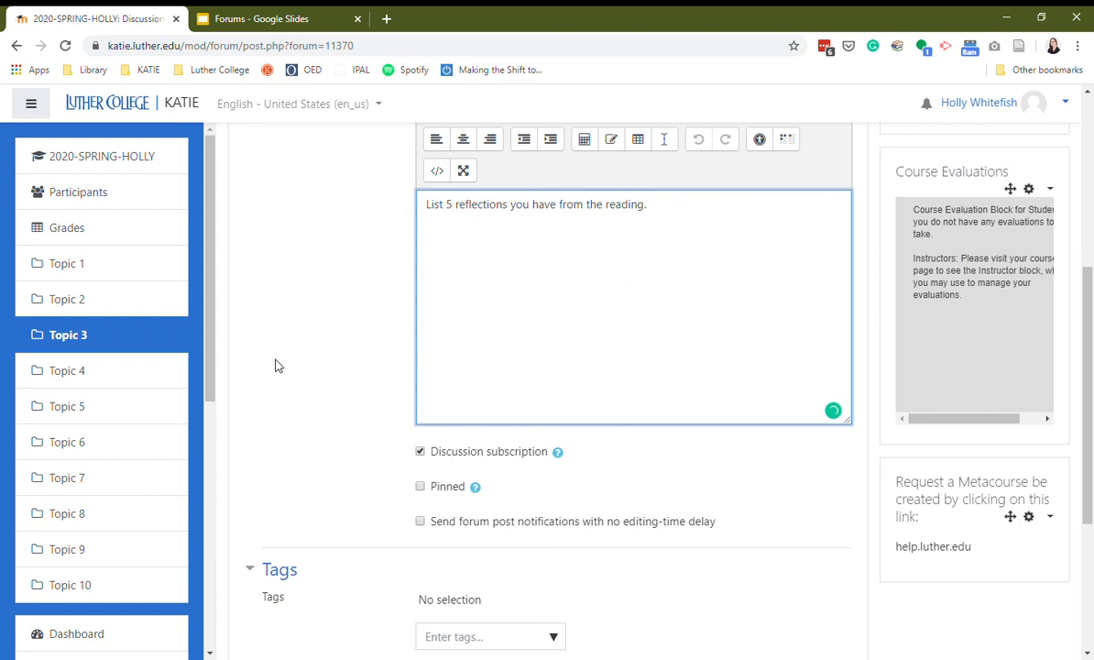
Step: Check the discussion subscription help, turn off Discussion subscription for the question, and post it to the forum
scroll(275, 362, "down", 1)
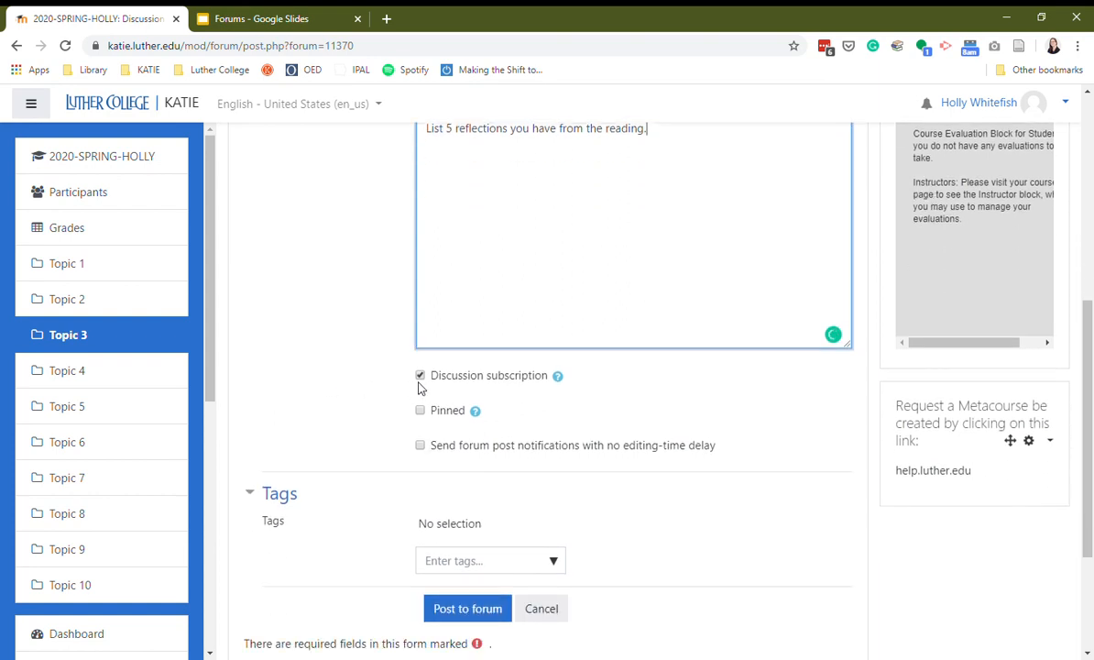
left_click(559, 378)
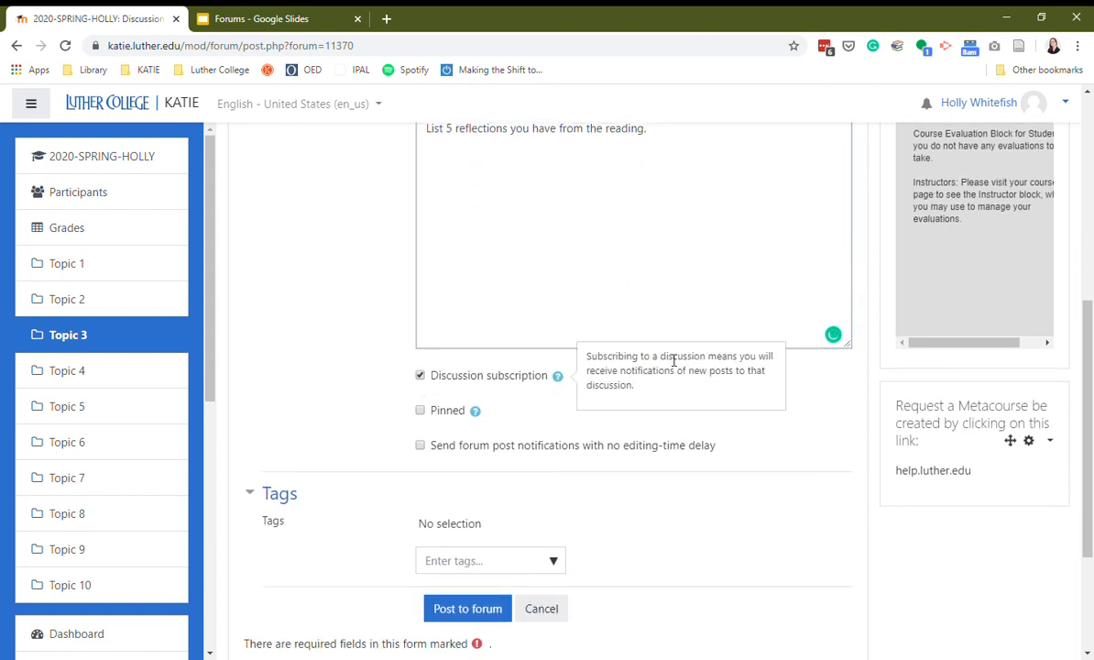
left_click(420, 377)
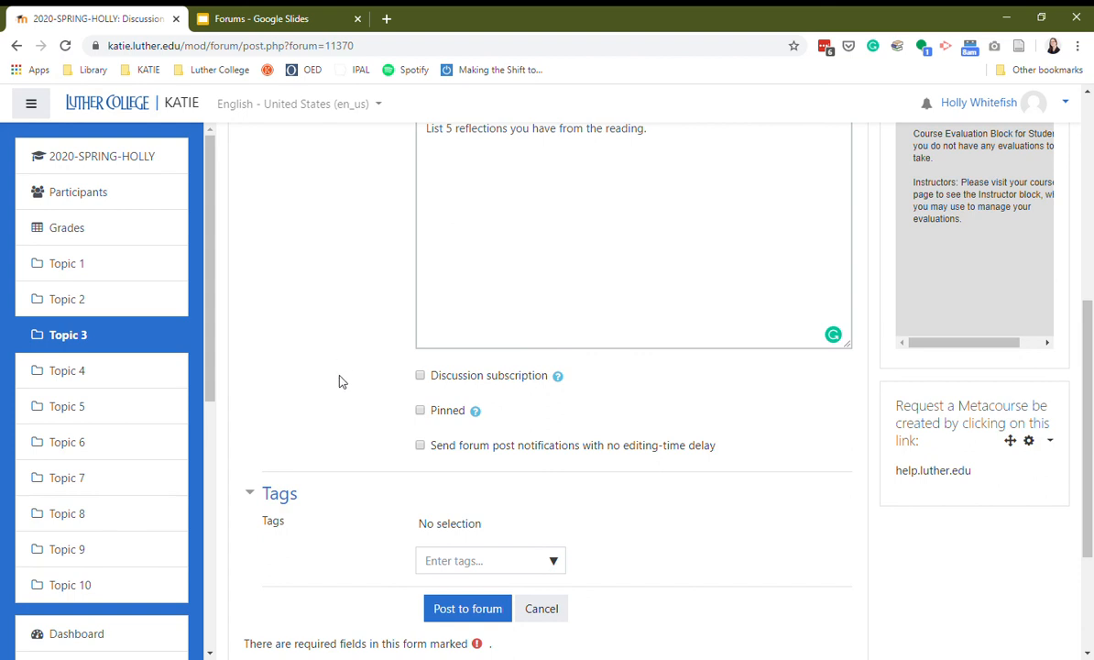
scroll(336, 346, "down", 2)
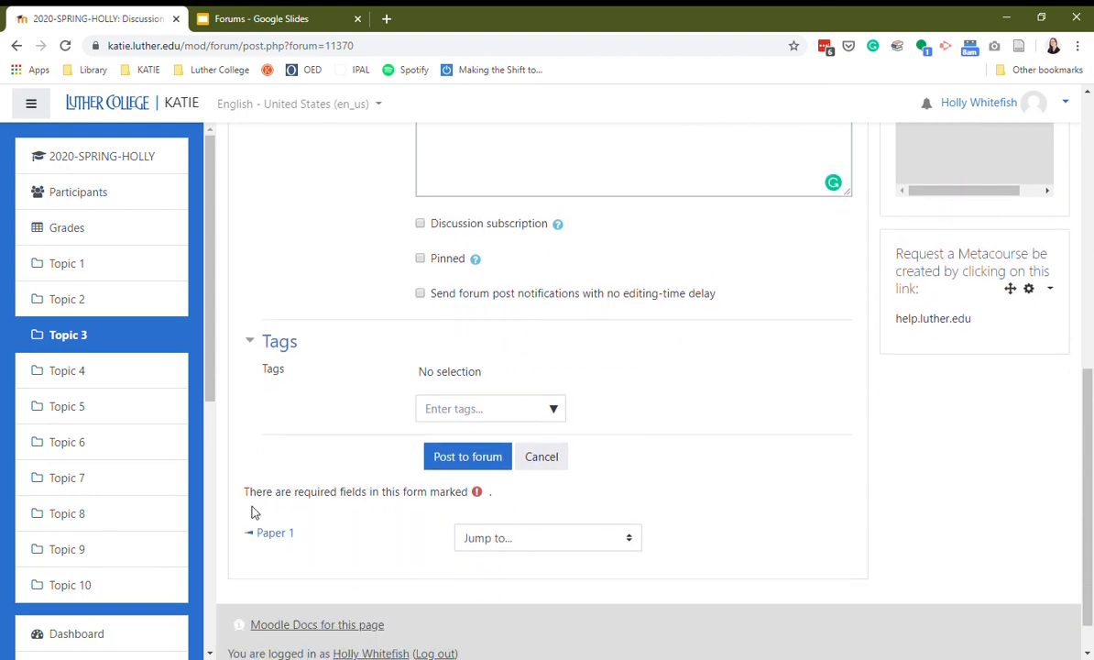
left_click(477, 466)
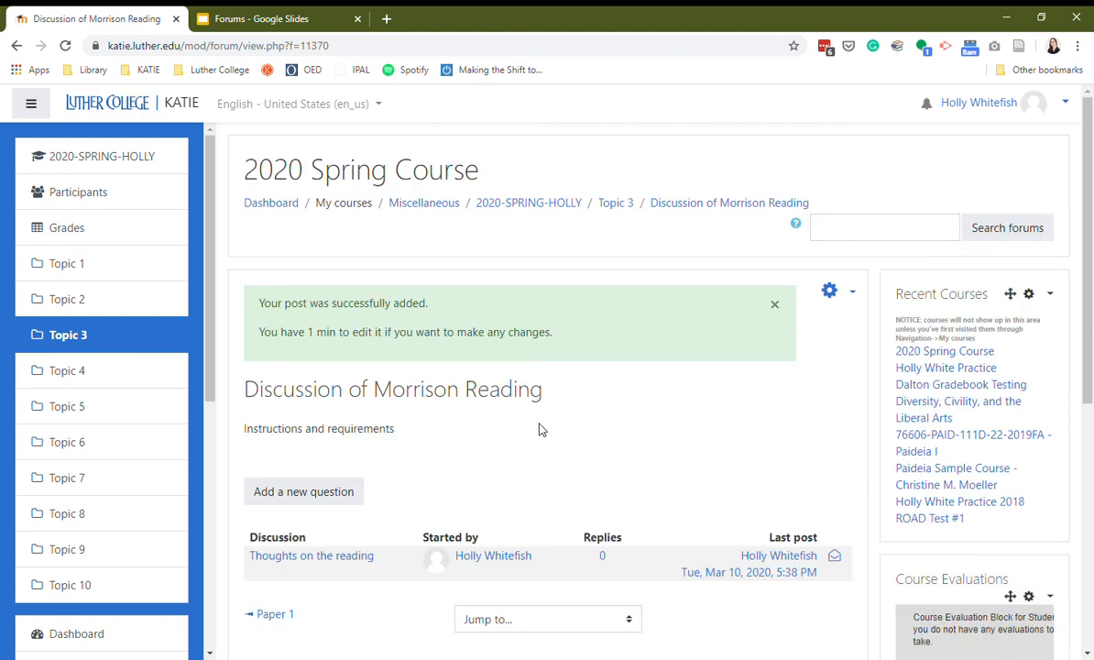
scroll(536, 431, "down", 2)
scroll(542, 412, "down", 1)
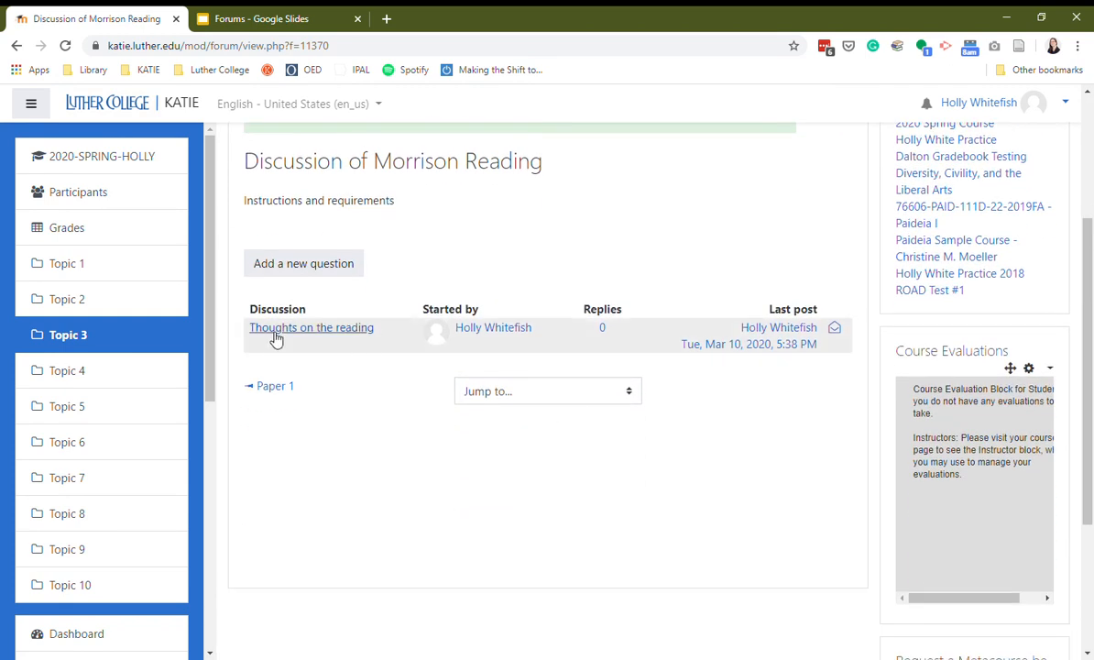